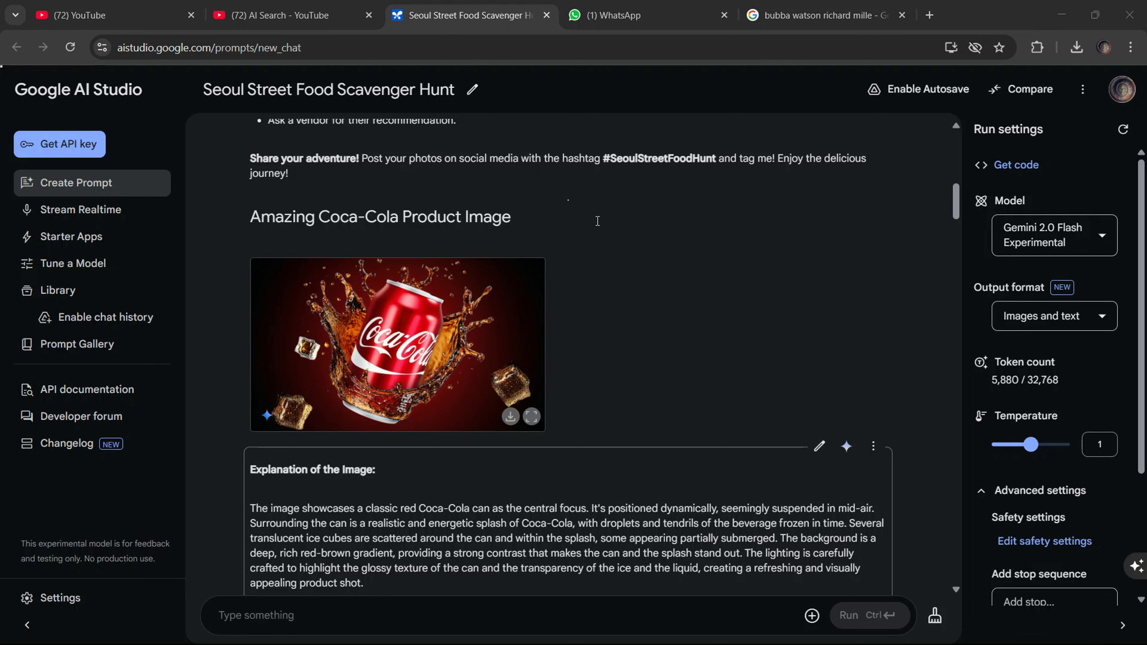
Review the chat down to the Coca-Cola can prompt with ice cubes and splashes, and view its generated image at full size.
{"action": "scroll", "coordinate": [597, 221], "scroll_direction": "down", "scroll_amount": 15}
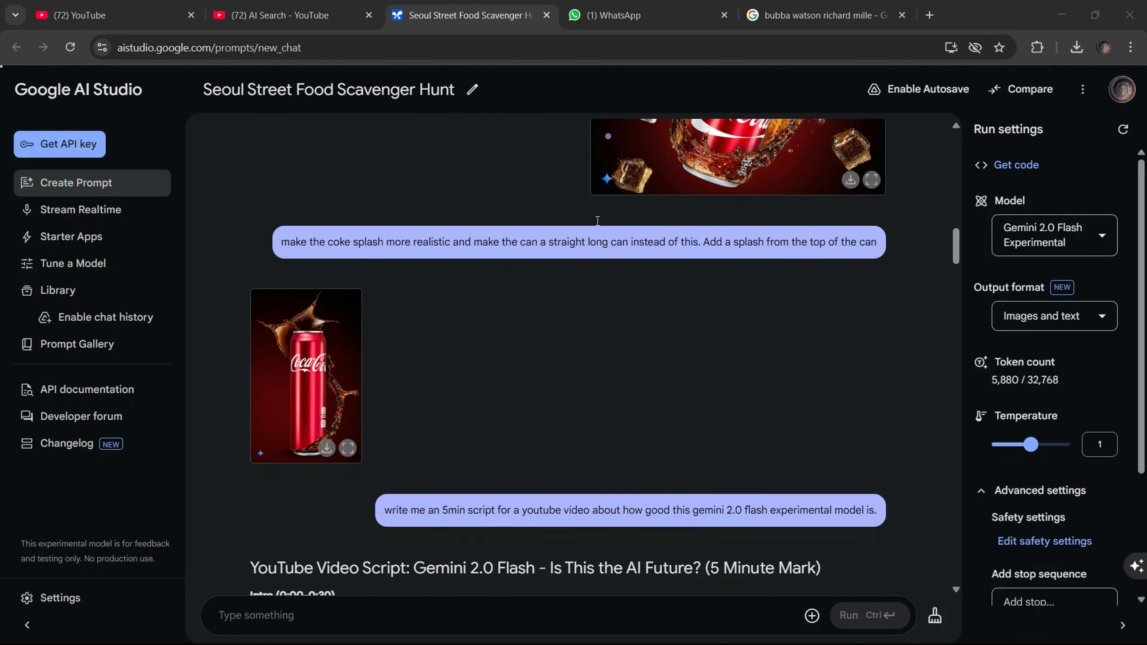
{"action": "scroll", "coordinate": [597, 220], "scroll_direction": "down", "scroll_amount": 8}
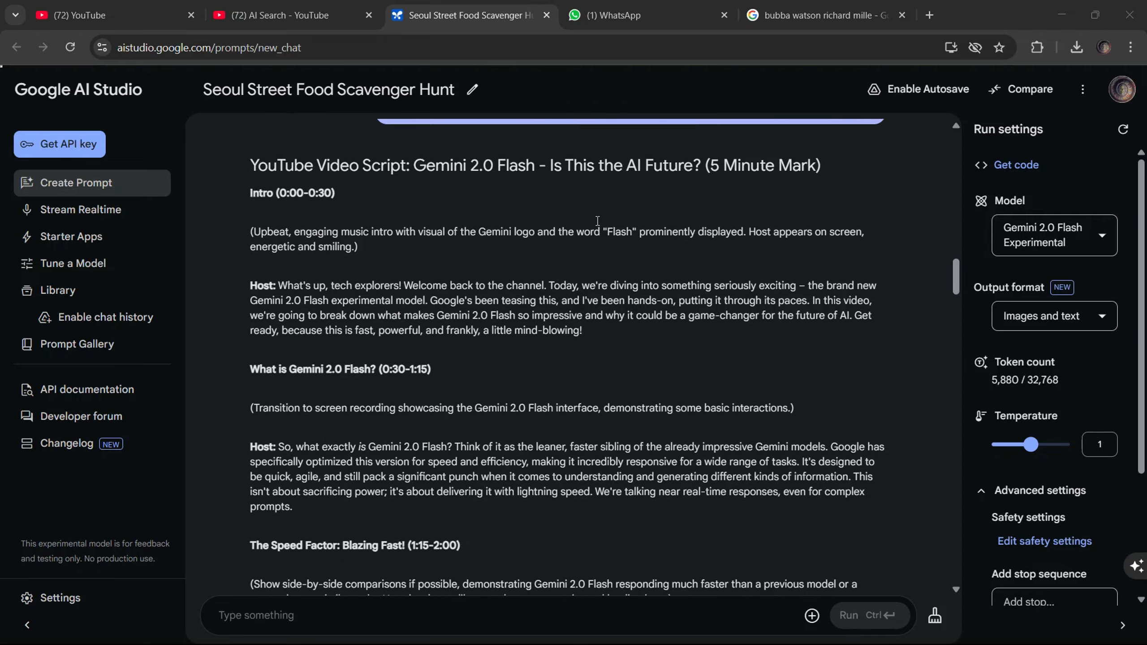
{"action": "scroll", "coordinate": [597, 220], "scroll_direction": "down", "scroll_amount": 15}
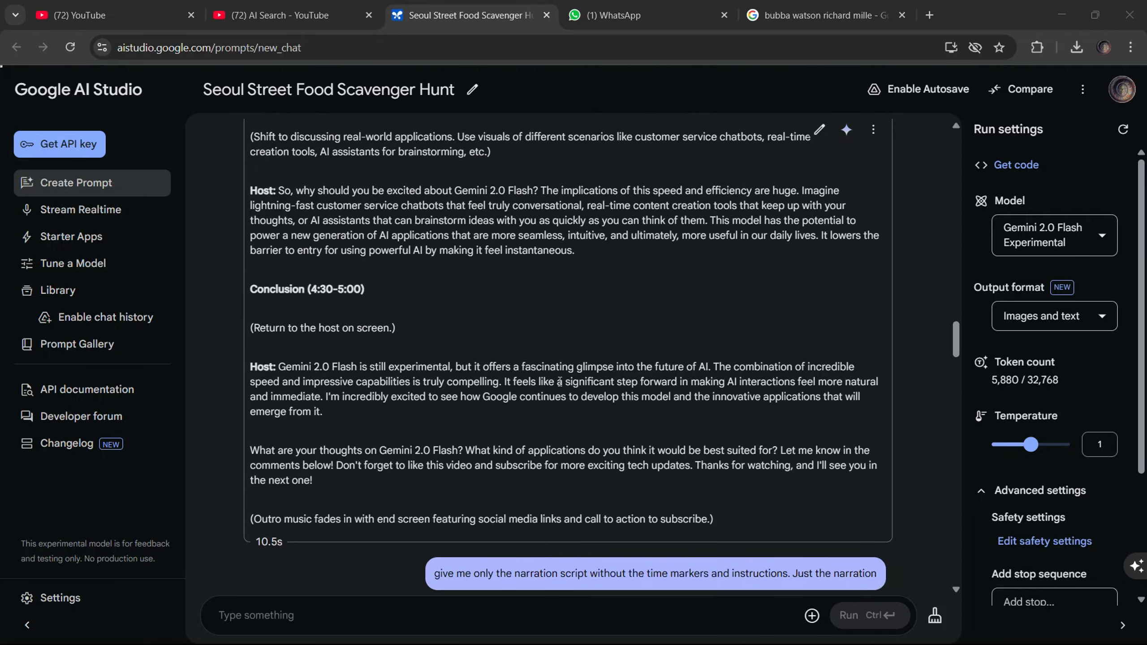
{"action": "scroll", "coordinate": [559, 381], "scroll_direction": "down", "scroll_amount": 15}
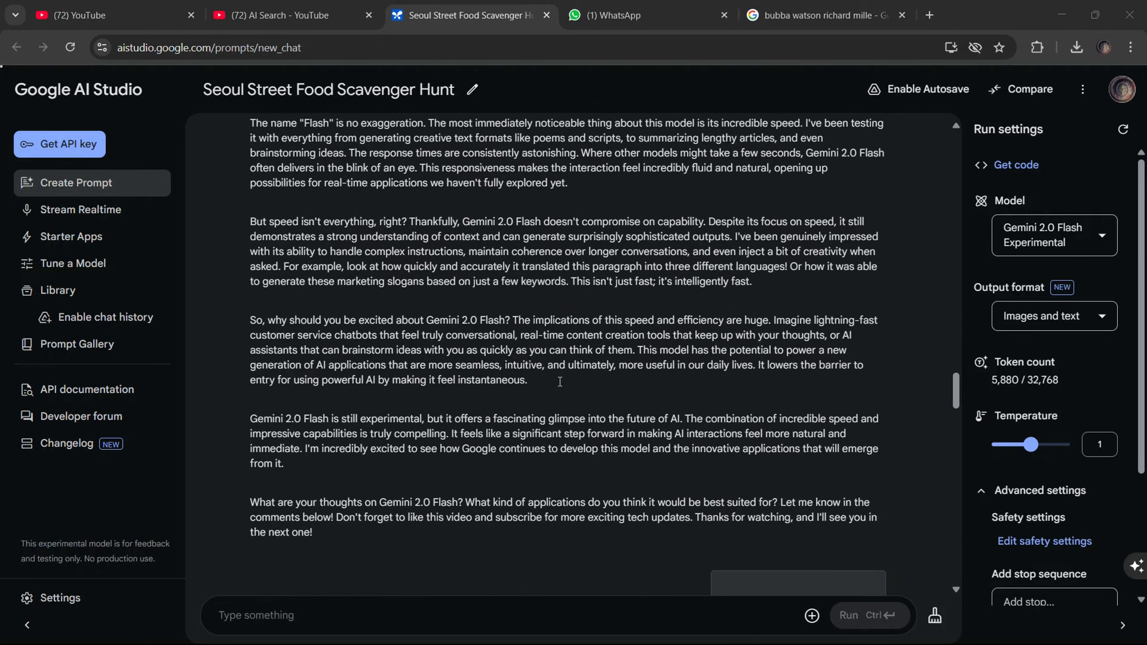
{"action": "scroll", "coordinate": [559, 382], "scroll_direction": "down", "scroll_amount": 12}
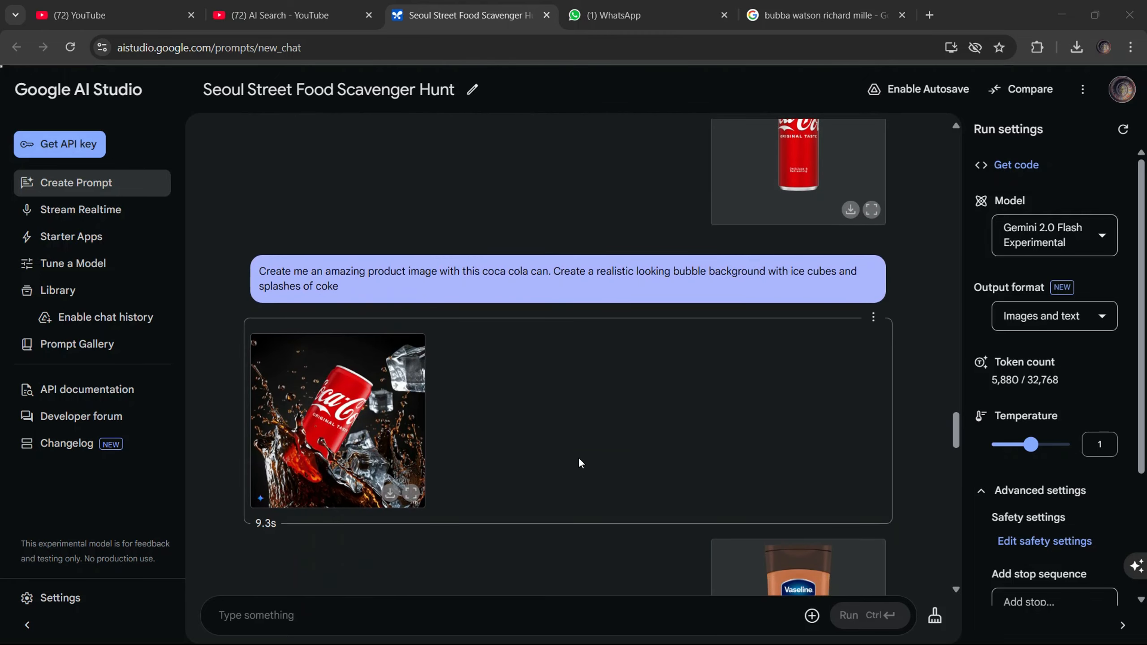
{"action": "scroll", "coordinate": [698, 368], "scroll_direction": "up", "scroll_amount": 3}
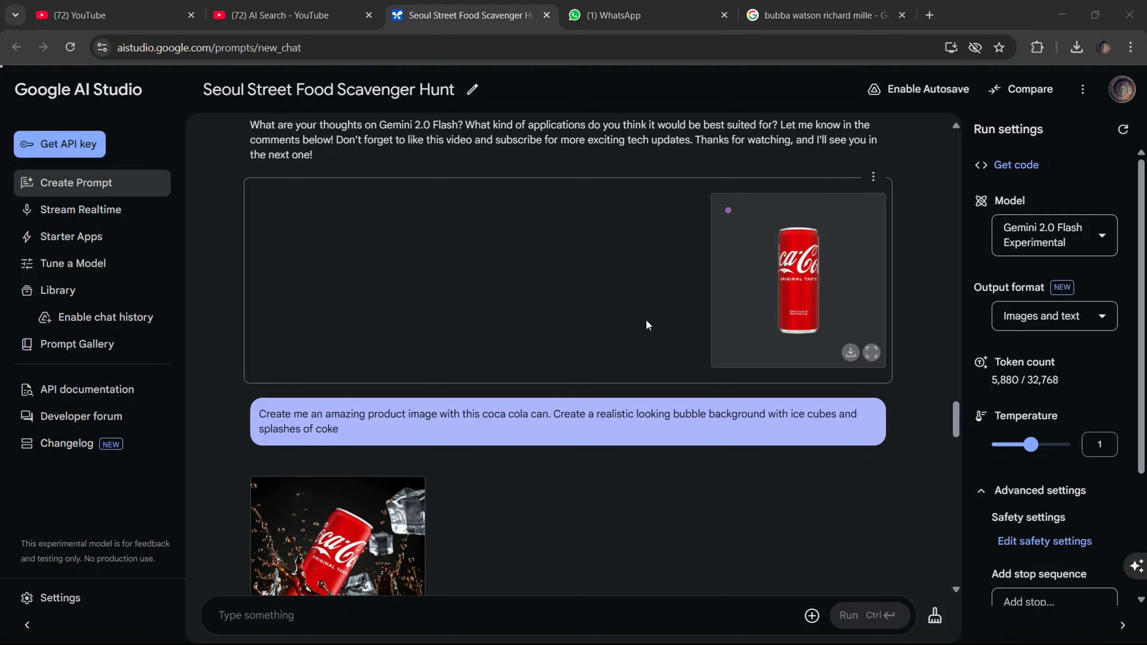
{"action": "scroll", "coordinate": [549, 343], "scroll_direction": "down", "scroll_amount": 2}
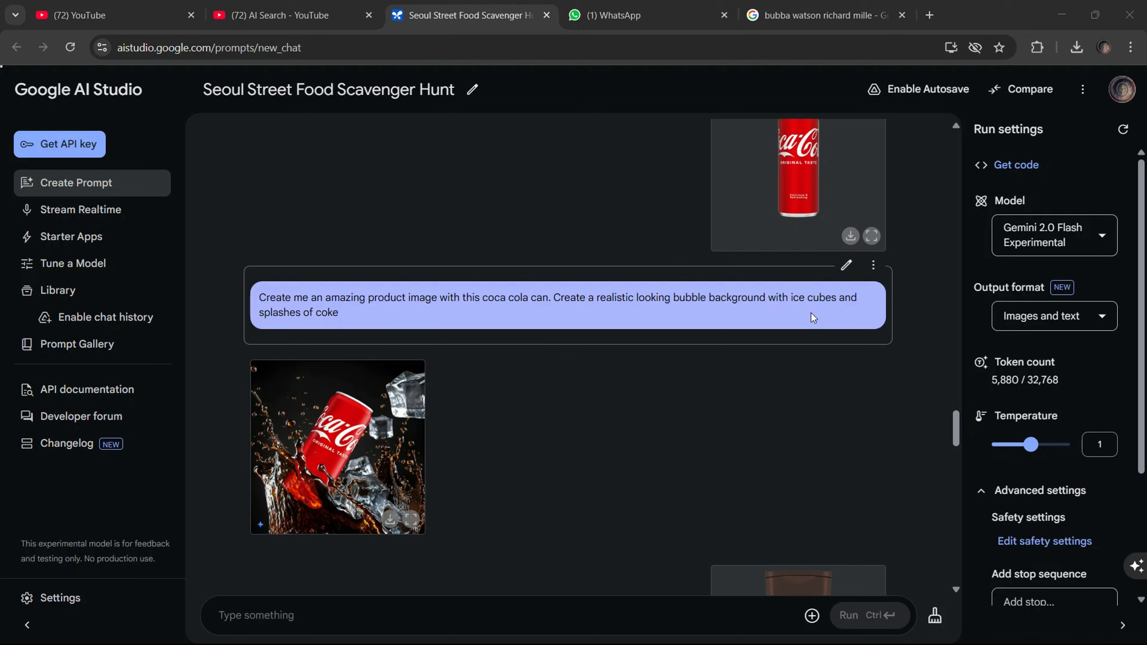
{"action": "scroll", "coordinate": [409, 348], "scroll_direction": "down", "scroll_amount": 1}
{"action": "scroll", "coordinate": [410, 352], "scroll_direction": "down", "scroll_amount": 2}
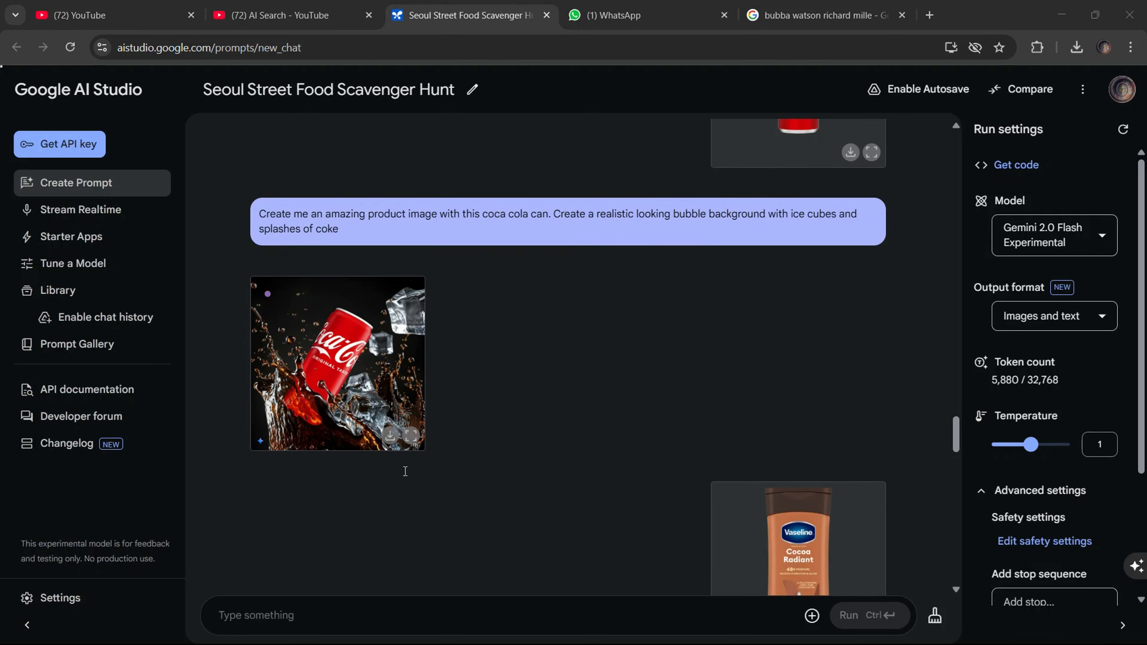
{"action": "left_click", "coordinate": [408, 436]}
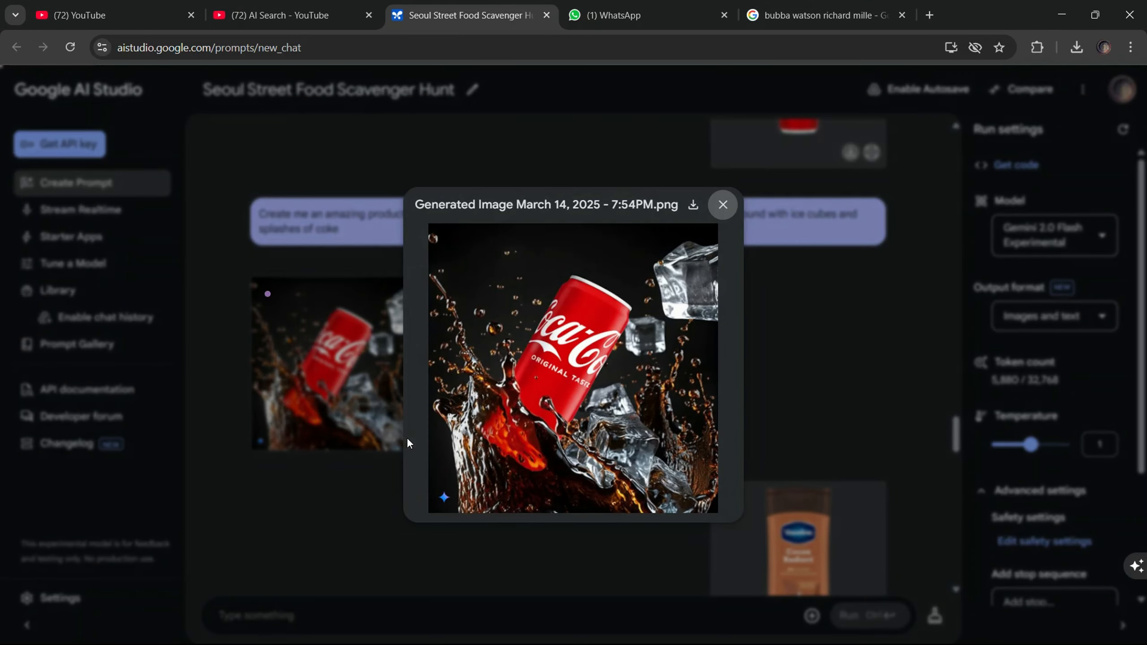
{"action": "left_click", "coordinate": [723, 205]}
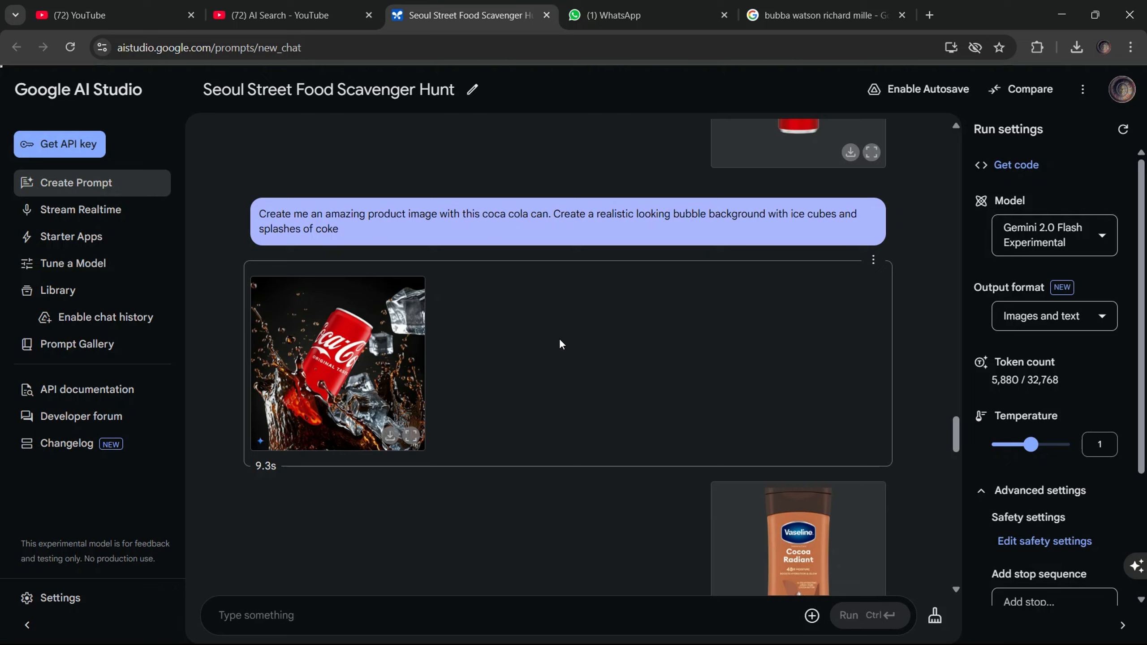
Review the Vaseline Cocoa Radiant source photo and prompt, and view the generated product image at full size.
{"action": "scroll", "coordinate": [561, 341], "scroll_direction": "down", "scroll_amount": 5}
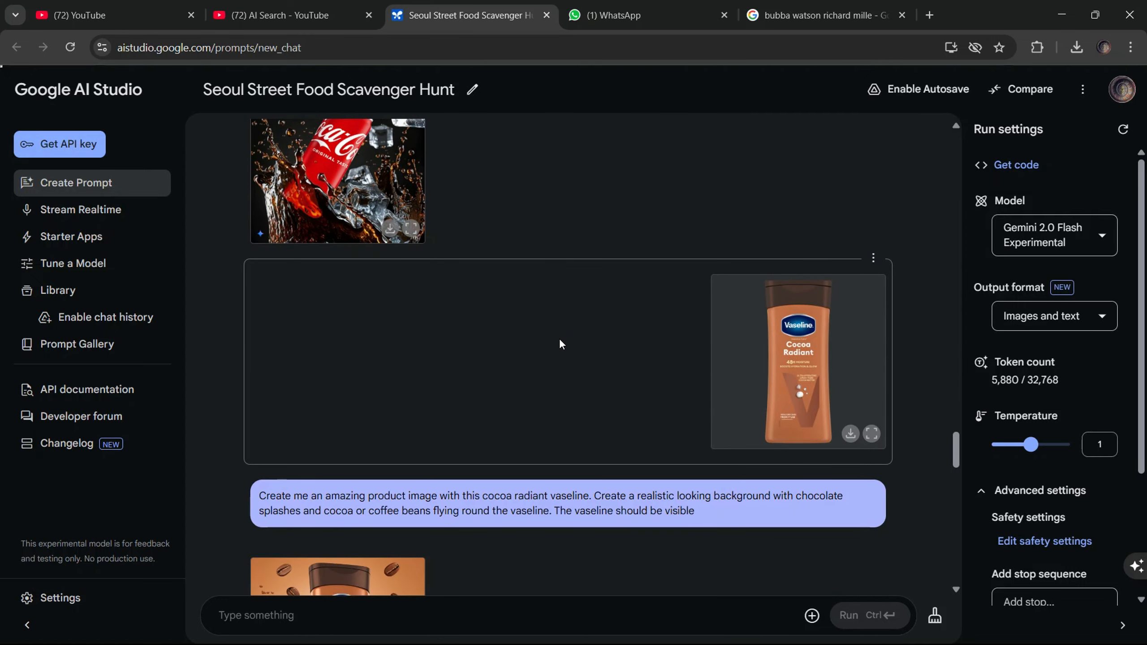
{"action": "scroll", "coordinate": [559, 343], "scroll_direction": "down", "scroll_amount": 2}
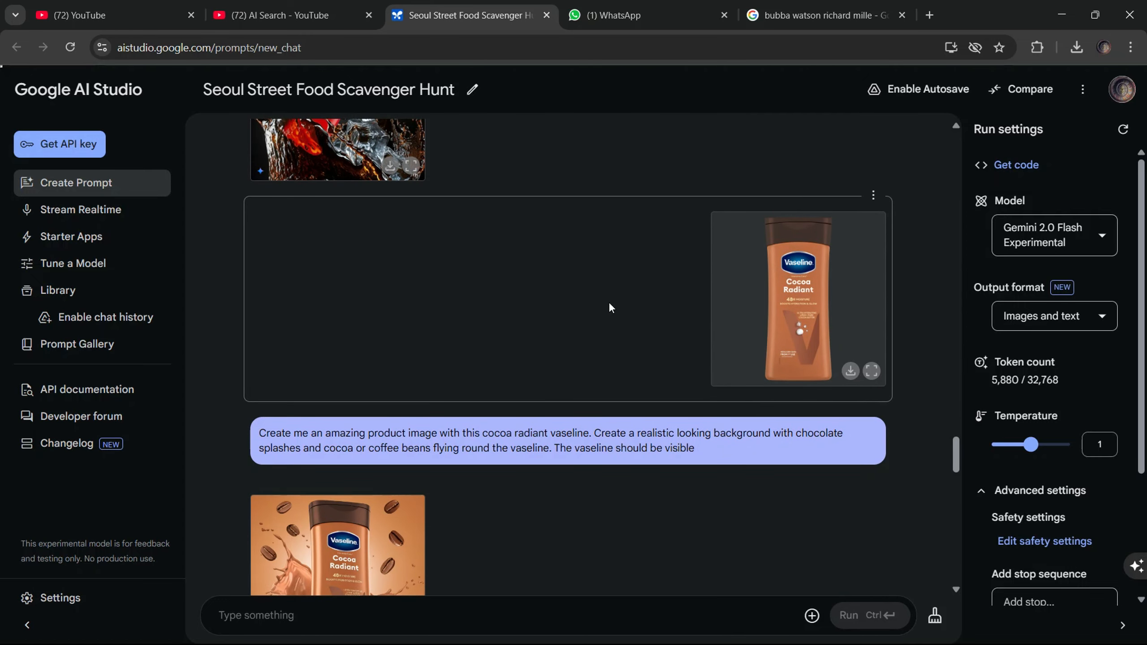
{"action": "scroll", "coordinate": [521, 360], "scroll_direction": "down", "scroll_amount": 3}
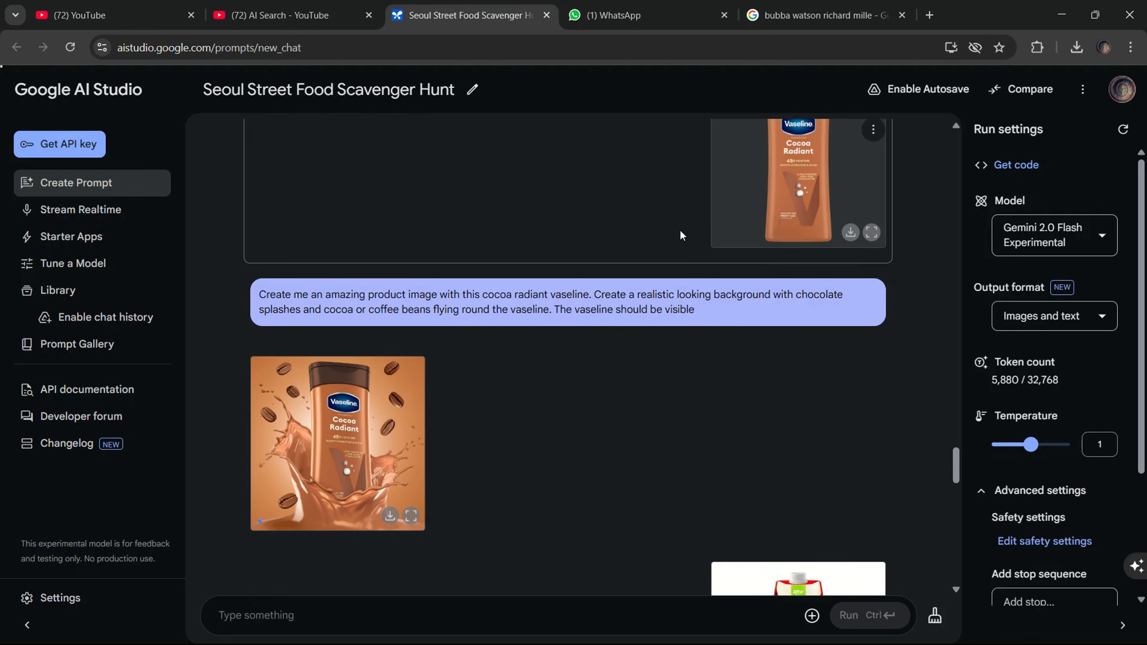
{"action": "scroll", "coordinate": [754, 231], "scroll_direction": "up", "scroll_amount": 2}
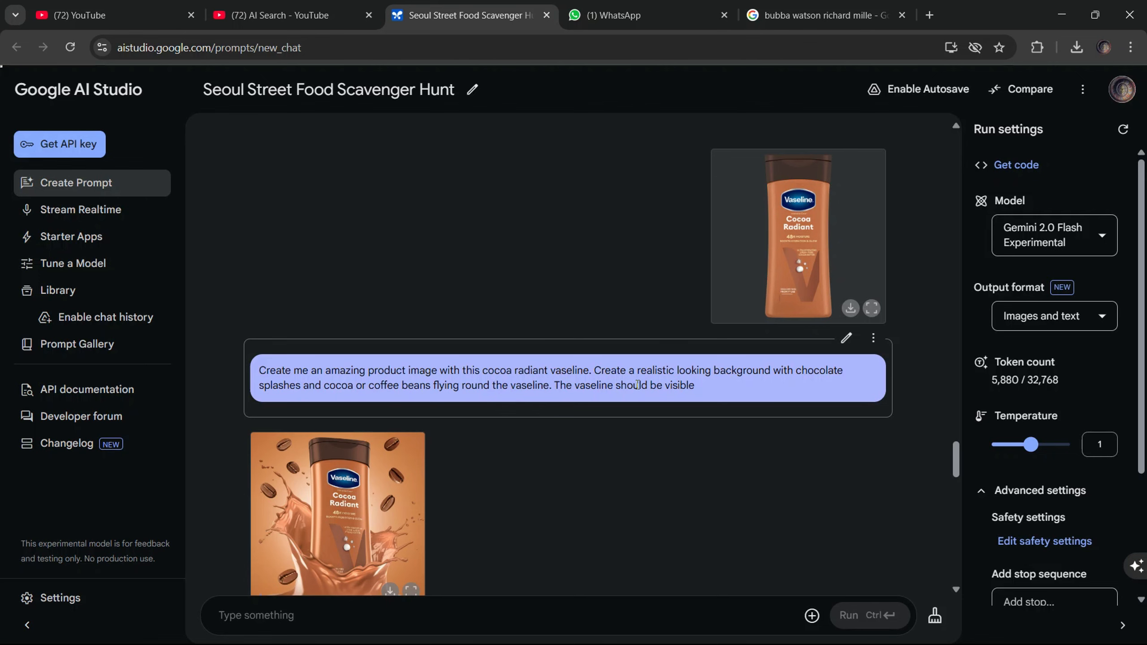
{"action": "scroll", "coordinate": [636, 384], "scroll_direction": "down", "scroll_amount": 4}
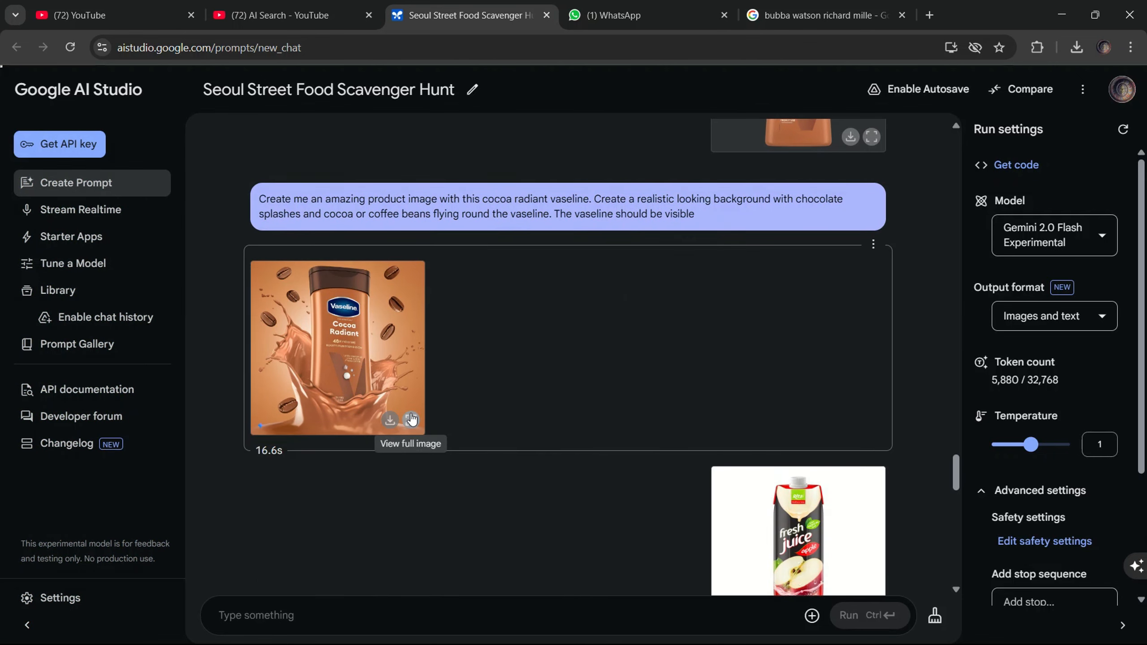
{"action": "left_click", "coordinate": [411, 418]}
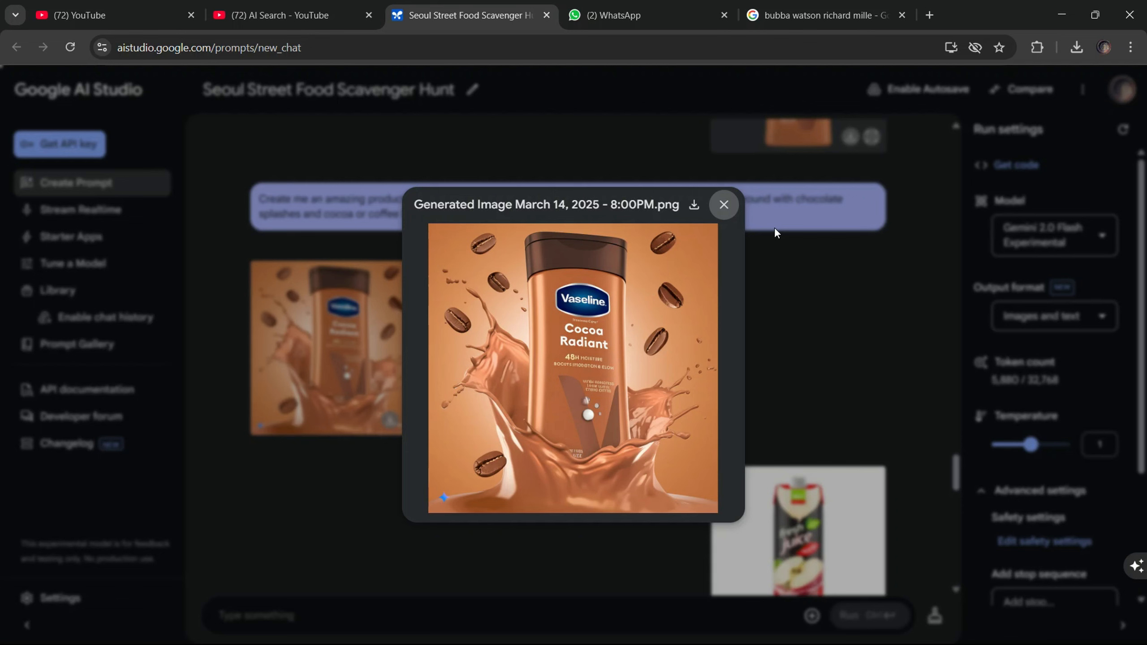
{"action": "left_click", "coordinate": [724, 204]}
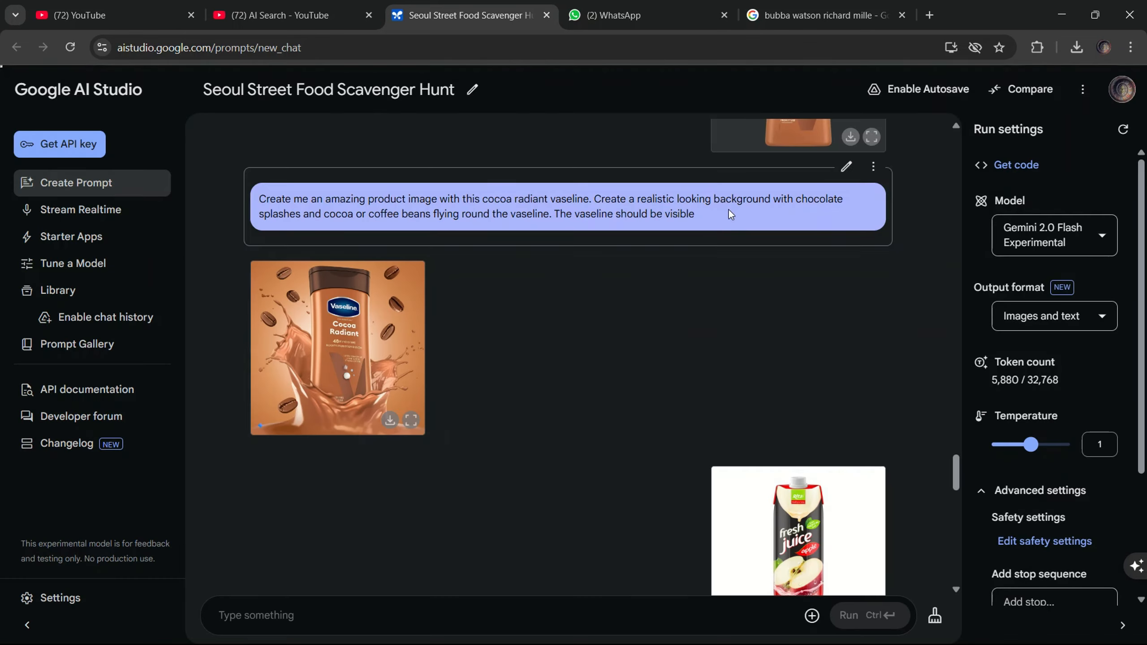
Review the fresh juice source photo and apple-slices prompt, and view the white-background result at full size.
{"action": "scroll", "coordinate": [718, 271], "scroll_direction": "down", "scroll_amount": 5}
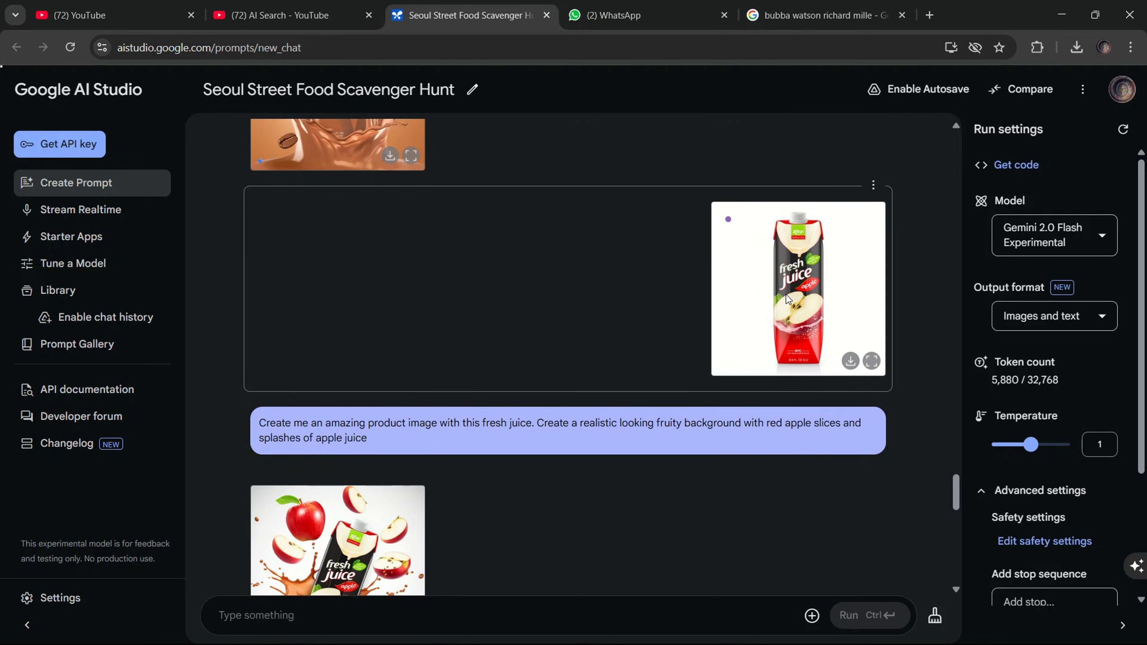
{"action": "scroll", "coordinate": [551, 412], "scroll_direction": "down", "scroll_amount": 3}
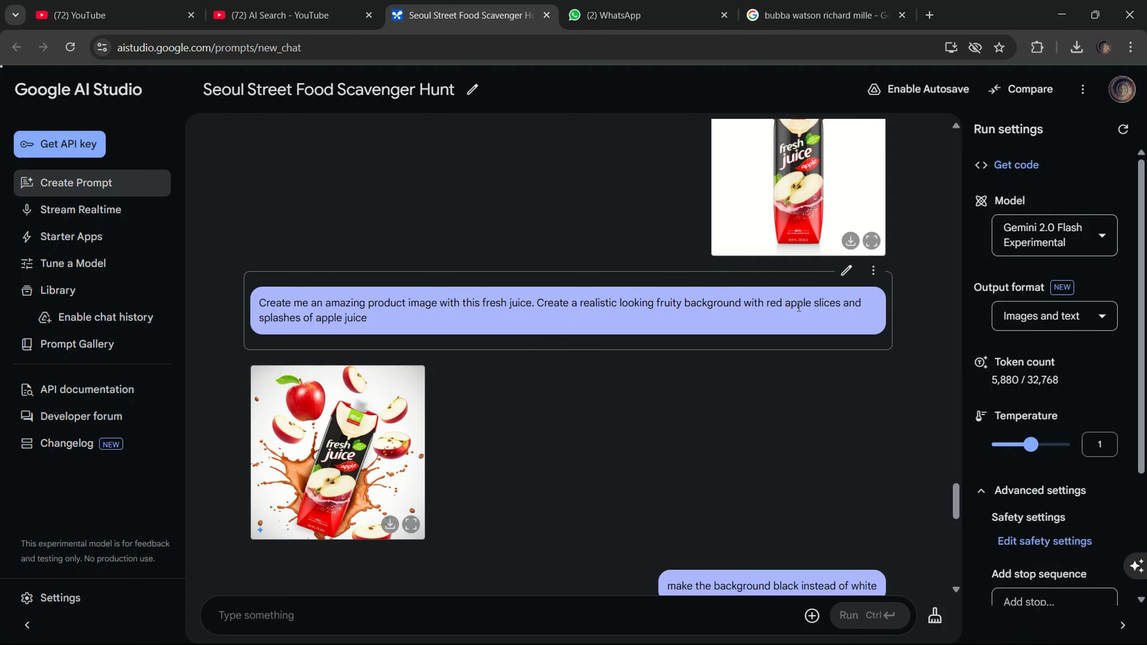
{"action": "scroll", "coordinate": [358, 333], "scroll_direction": "down", "scroll_amount": 2}
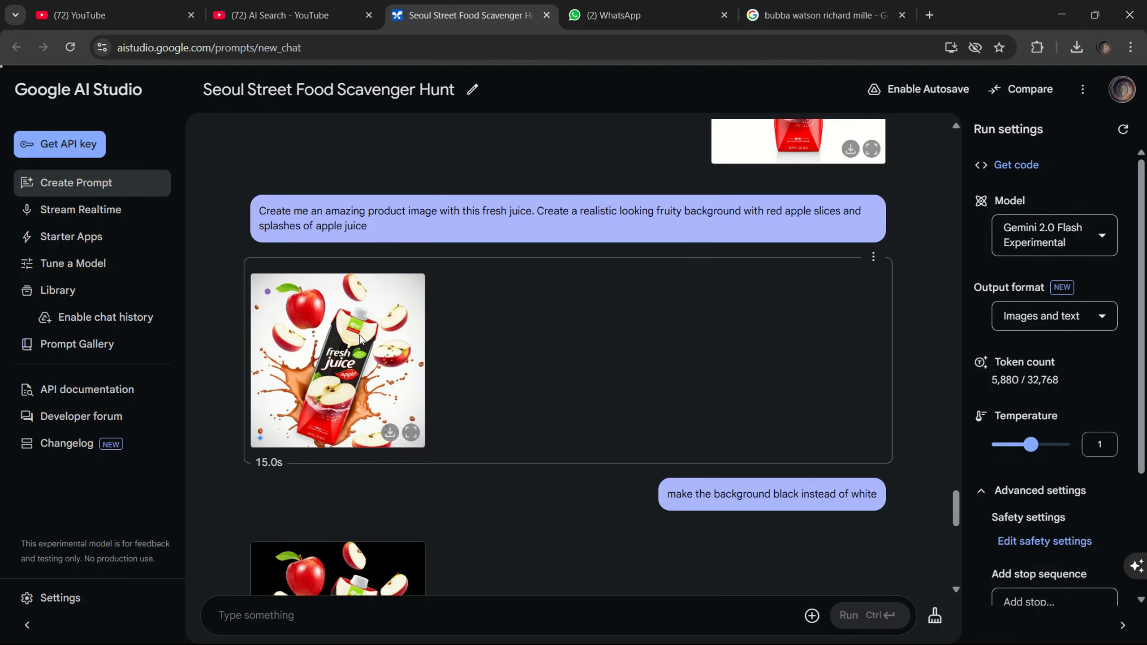
{"action": "left_click", "coordinate": [411, 430]}
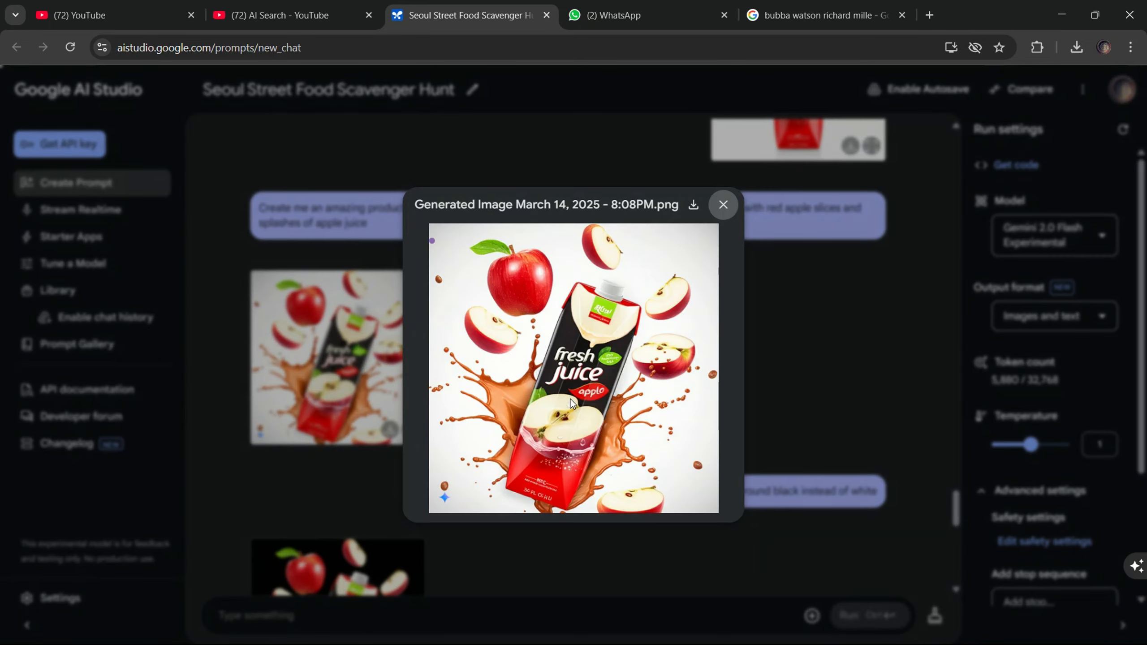
{"action": "left_click", "coordinate": [724, 206]}
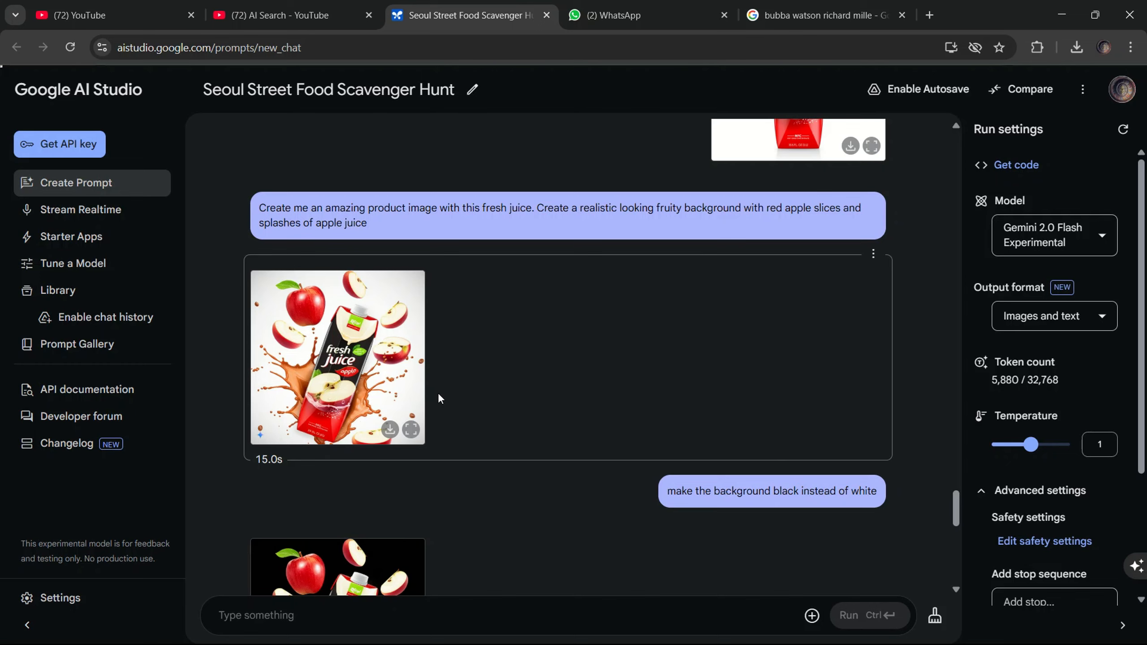
View the black-background version of the fresh juice image at full size.
{"action": "scroll", "coordinate": [437, 393], "scroll_direction": "down", "scroll_amount": 6}
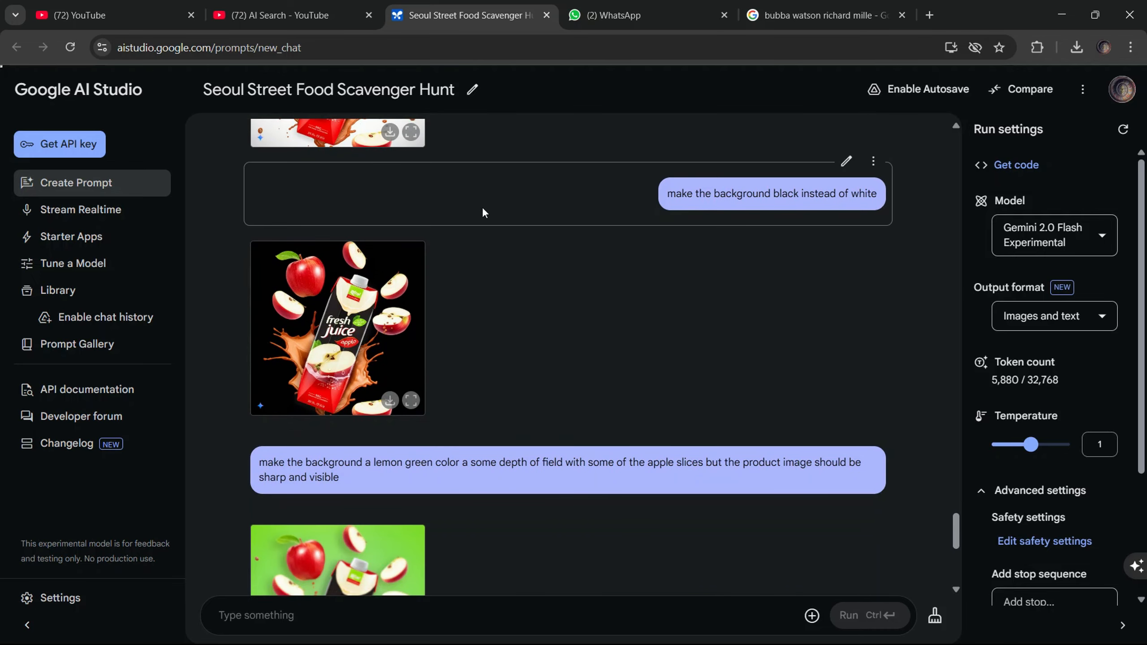
{"action": "left_click", "coordinate": [412, 400]}
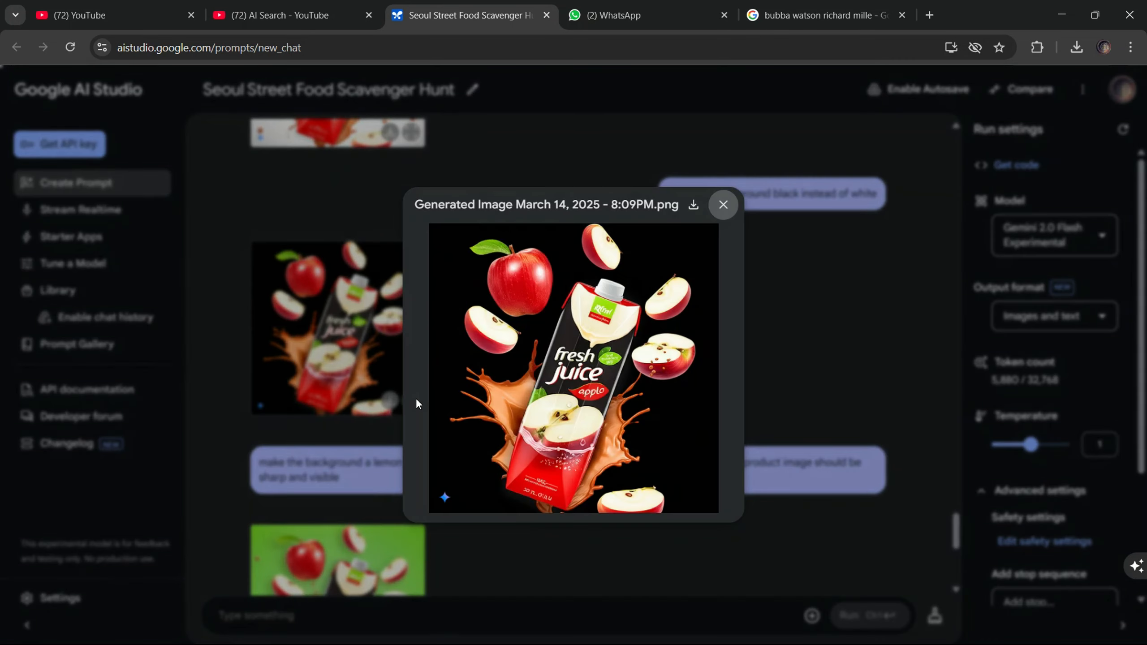
{"action": "left_click", "coordinate": [796, 308]}
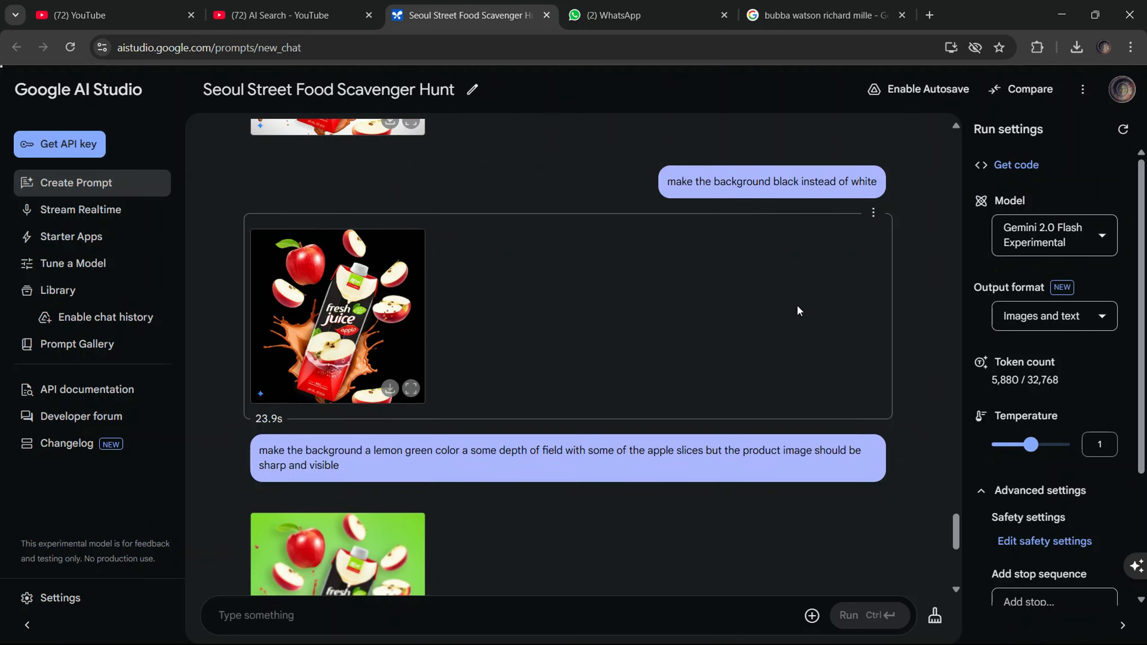
Review the lemon green background edits and view the version with the juice pack completely in focus at full size.
{"action": "scroll", "coordinate": [796, 305], "scroll_direction": "down", "scroll_amount": 4}
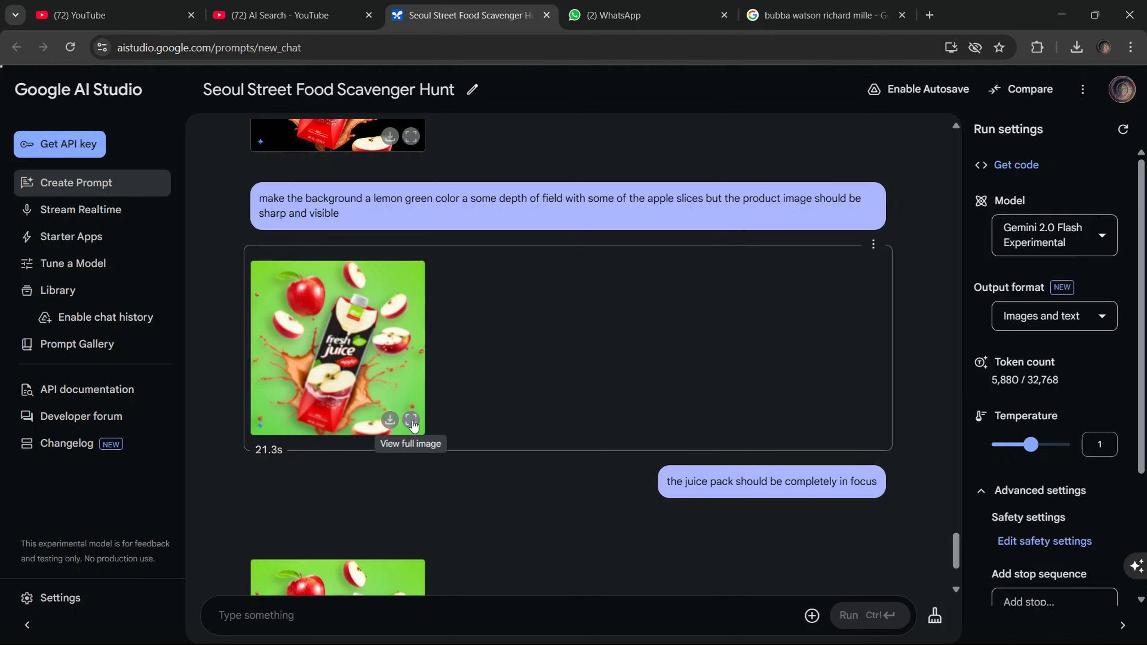
{"action": "scroll", "coordinate": [411, 424], "scroll_direction": "down", "scroll_amount": 3}
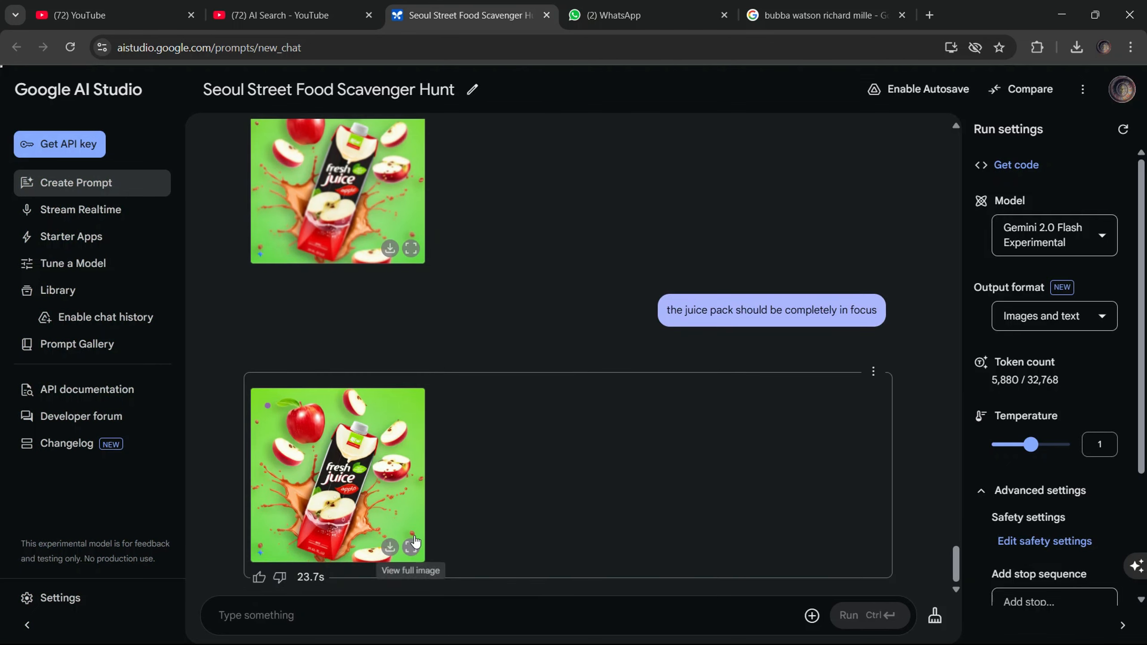
{"action": "left_click", "coordinate": [413, 545]}
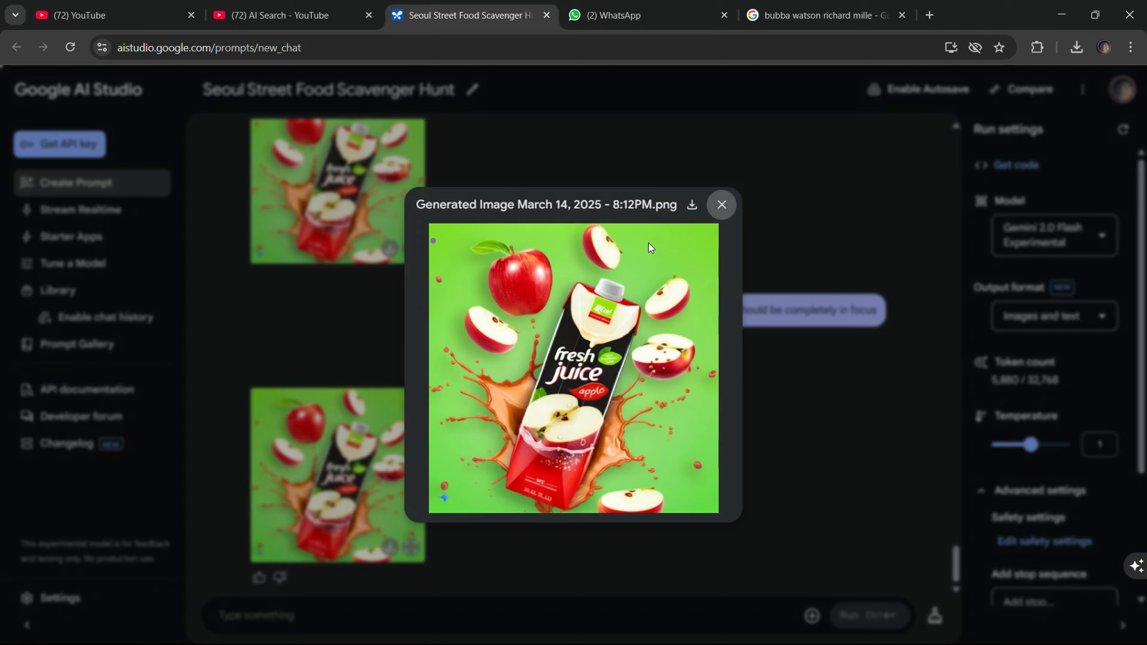
{"action": "left_click", "coordinate": [820, 336]}
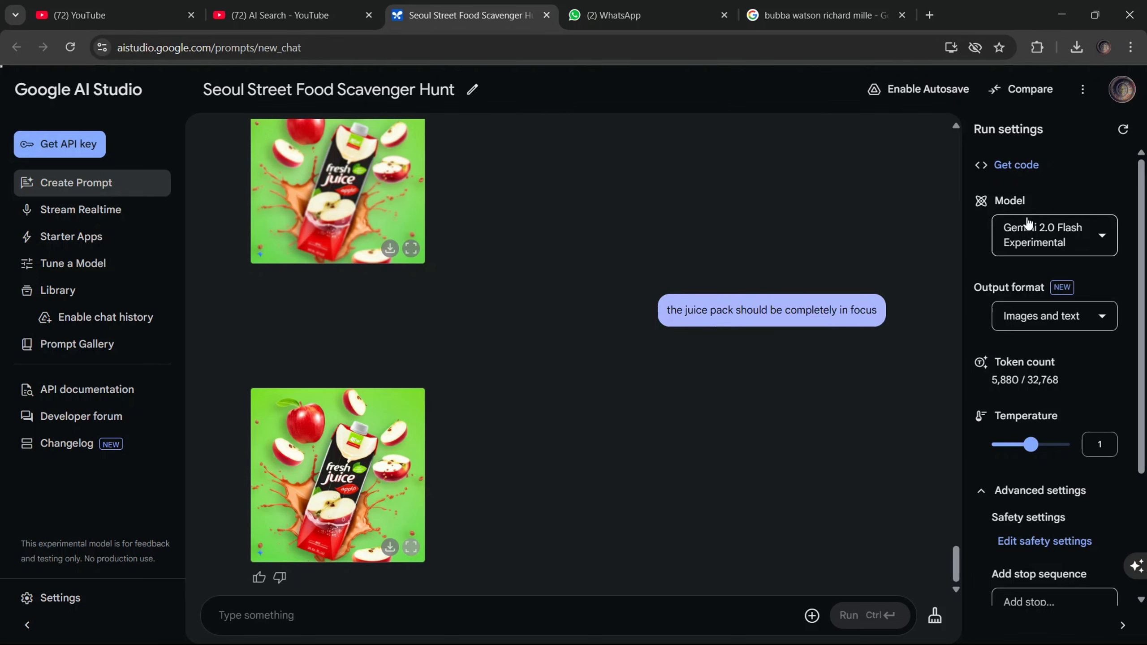
Examine the available Gemini models and their details, keeping Gemini 2.0 Flash Experimental as the selected model.
{"action": "mouse_move", "coordinate": [1093, 235]}
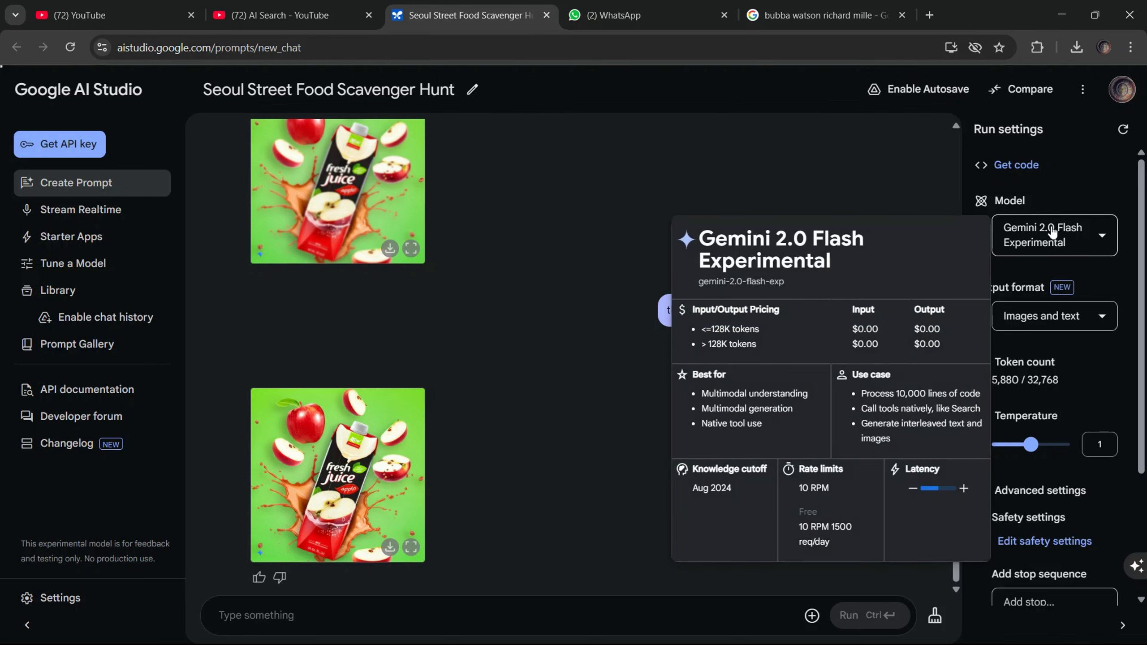
{"action": "left_click", "coordinate": [1098, 237]}
{"action": "mouse_move", "coordinate": [1034, 352]}
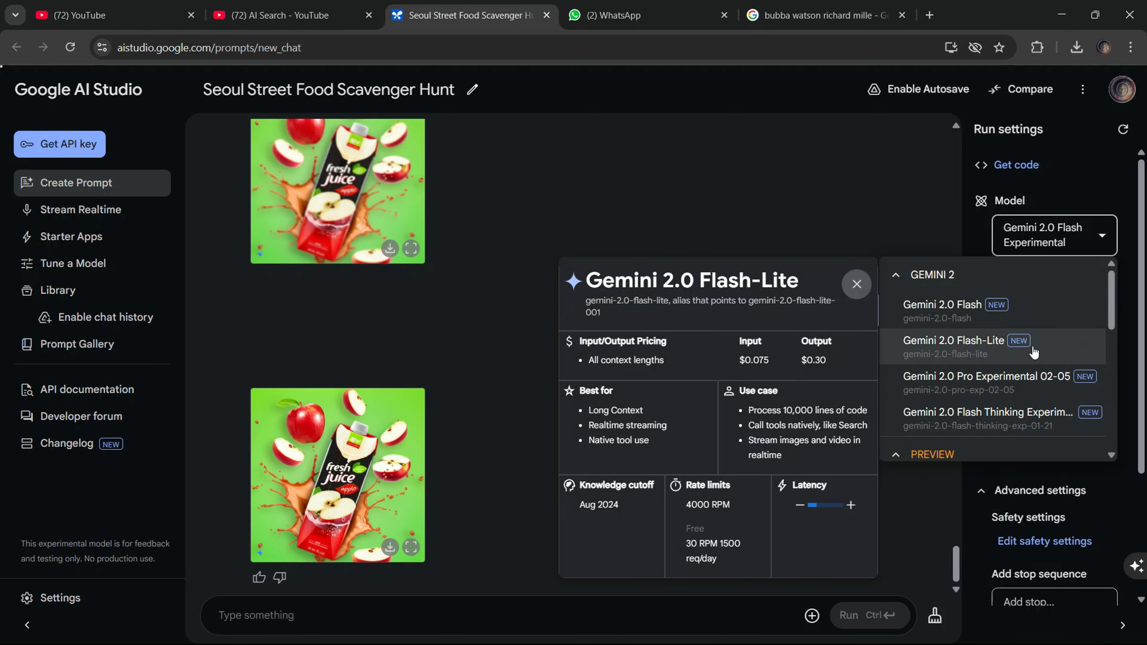
{"action": "scroll", "coordinate": [1033, 352], "scroll_direction": "down", "scroll_amount": 4}
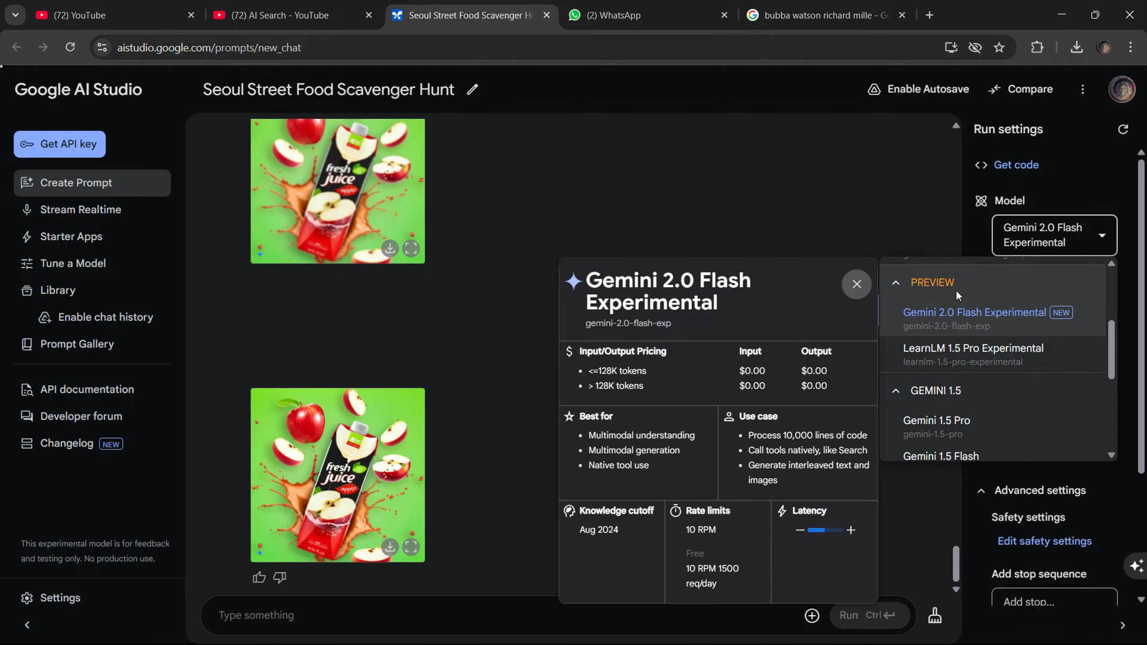
{"action": "scroll", "coordinate": [957, 294], "scroll_direction": "up", "scroll_amount": 3}
{"action": "mouse_move", "coordinate": [933, 384]}
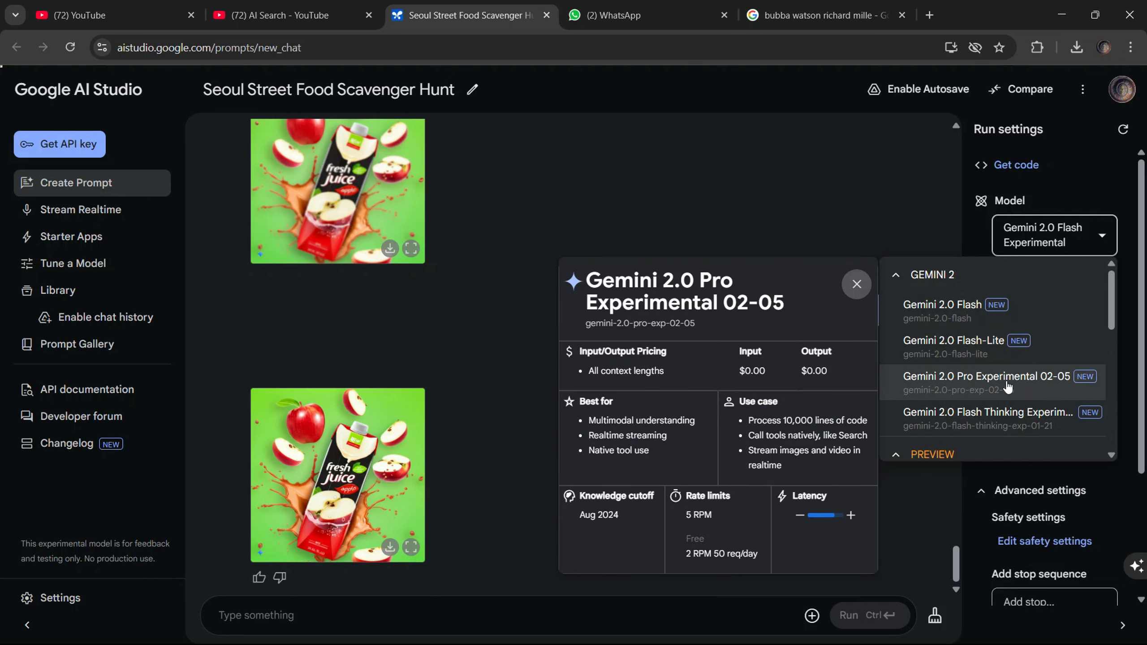
{"action": "scroll", "coordinate": [1007, 387], "scroll_direction": "down", "scroll_amount": 3}
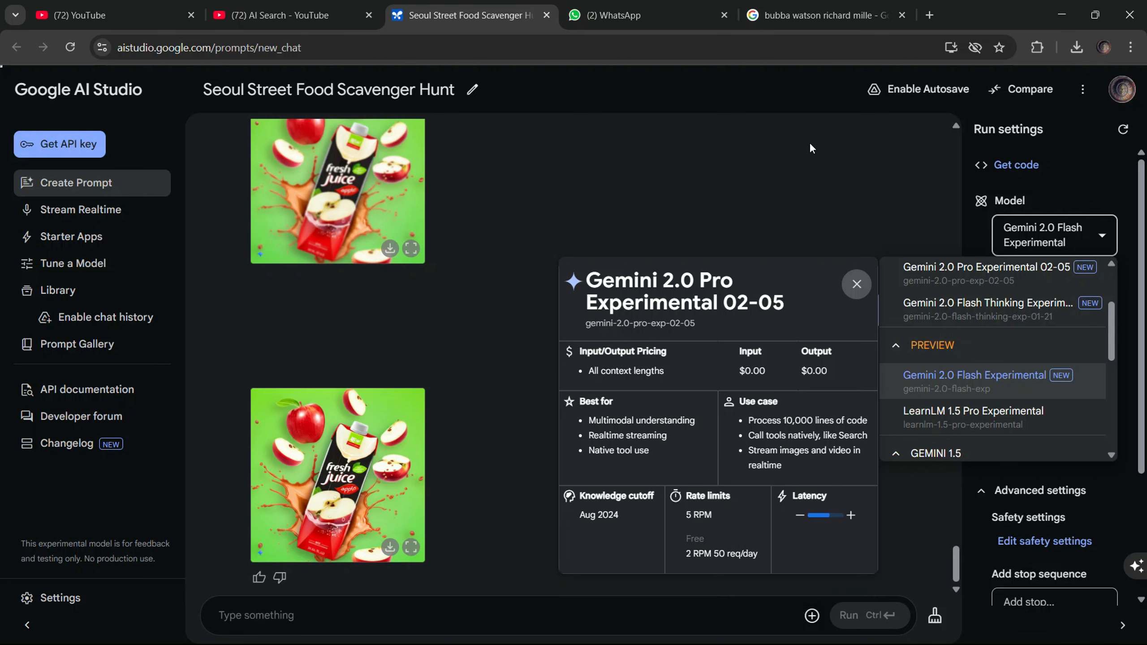
{"action": "left_click", "coordinate": [804, 177]}
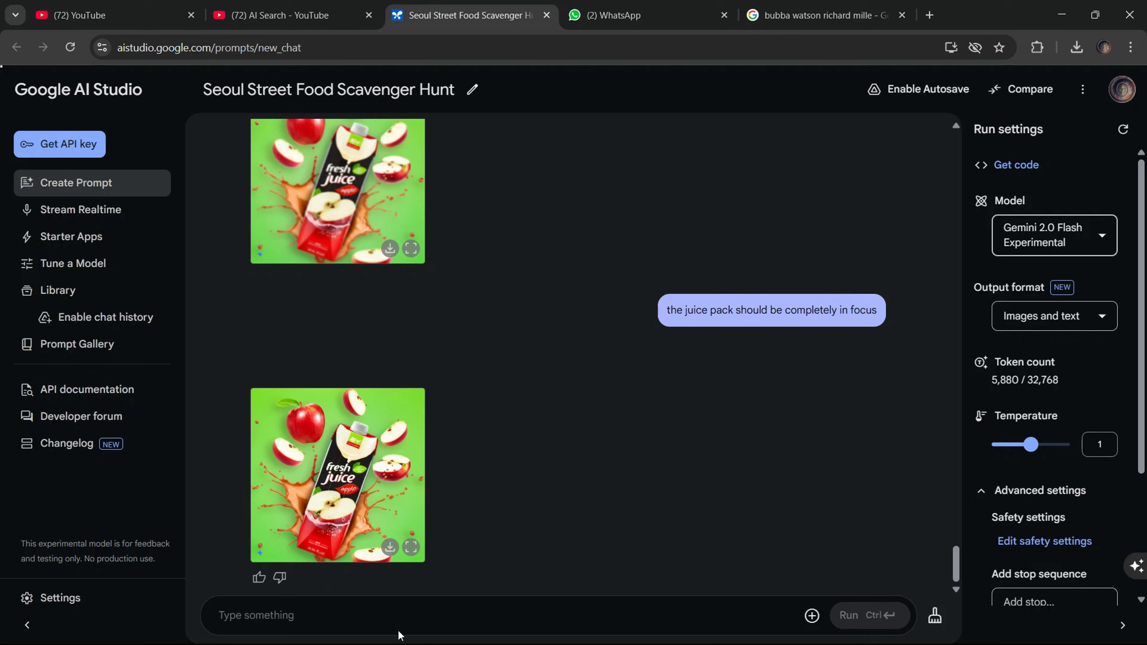
{"action": "left_click", "coordinate": [811, 620]}
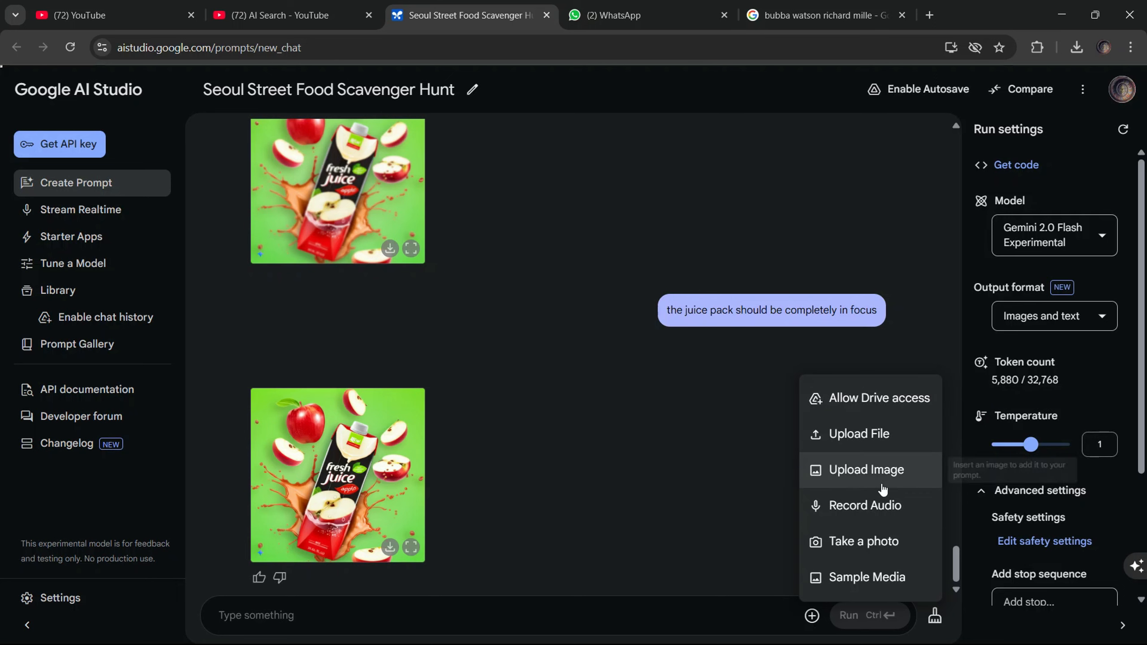
{"action": "left_click", "coordinate": [874, 472]}
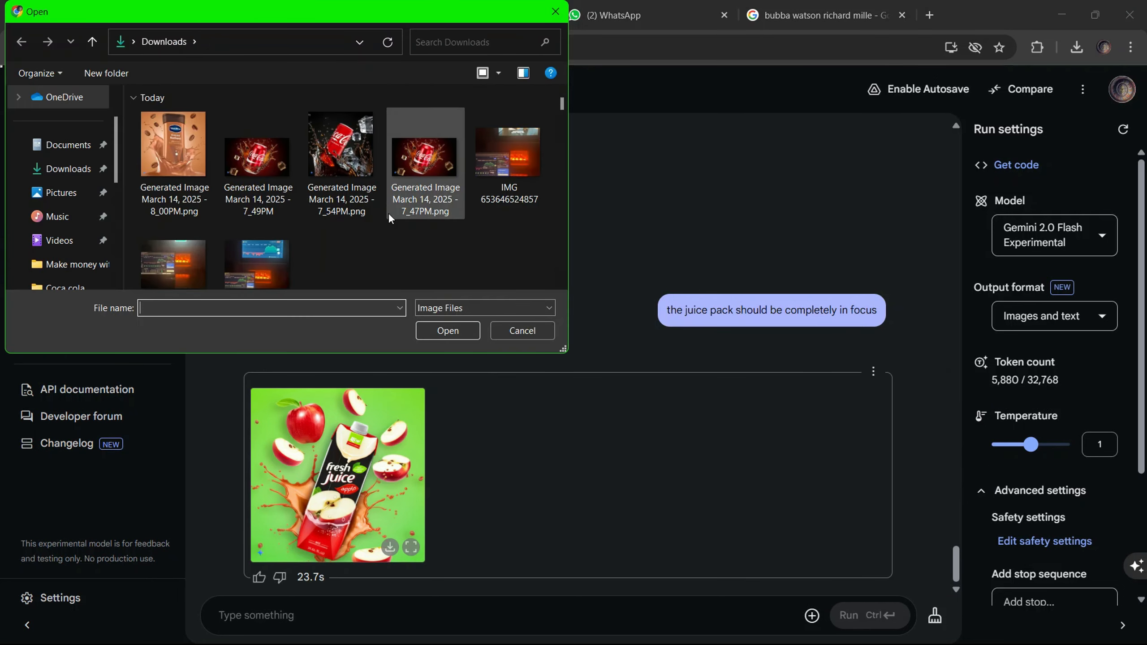
{"action": "scroll", "coordinate": [303, 240], "scroll_direction": "down", "scroll_amount": 10}
{"action": "scroll", "coordinate": [303, 240], "scroll_direction": "down", "scroll_amount": 10}
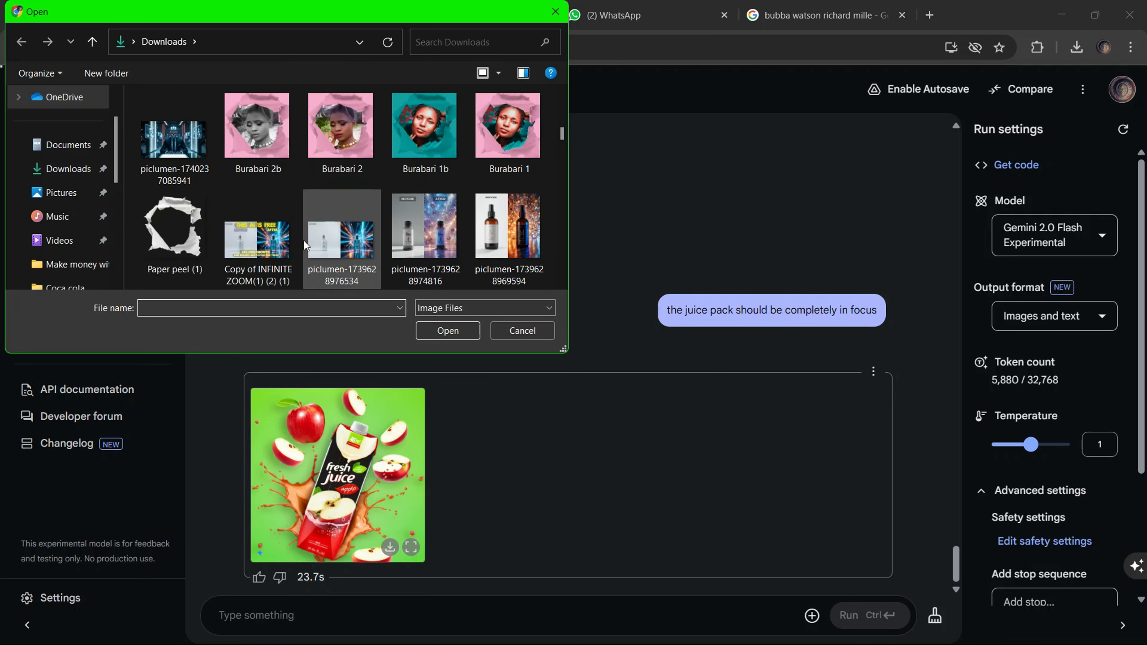
{"action": "scroll", "coordinate": [303, 240], "scroll_direction": "down", "scroll_amount": 5}
{"action": "scroll", "coordinate": [320, 251], "scroll_direction": "down", "scroll_amount": 1}
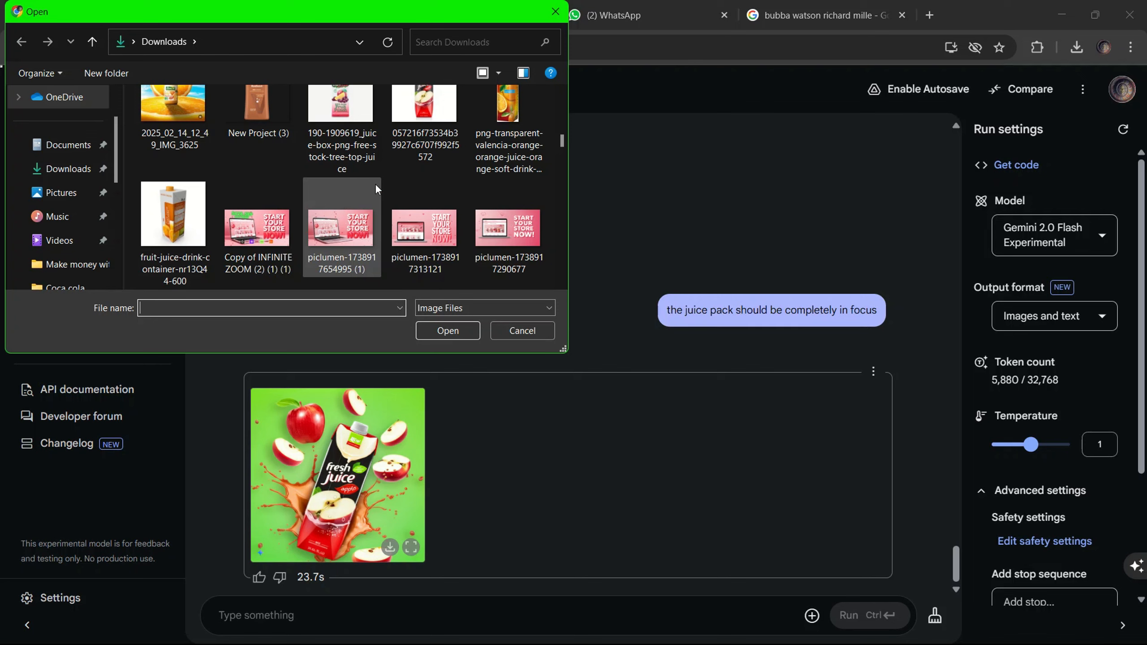
{"action": "left_click", "coordinate": [341, 123]}
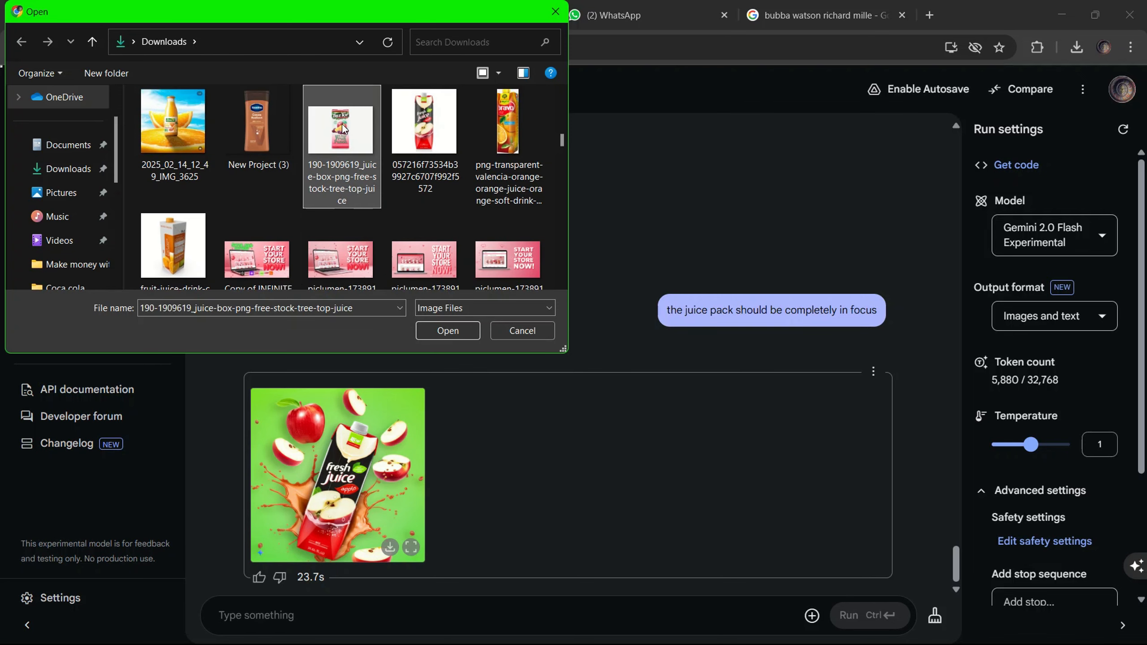
{"action": "left_click", "coordinate": [447, 329]}
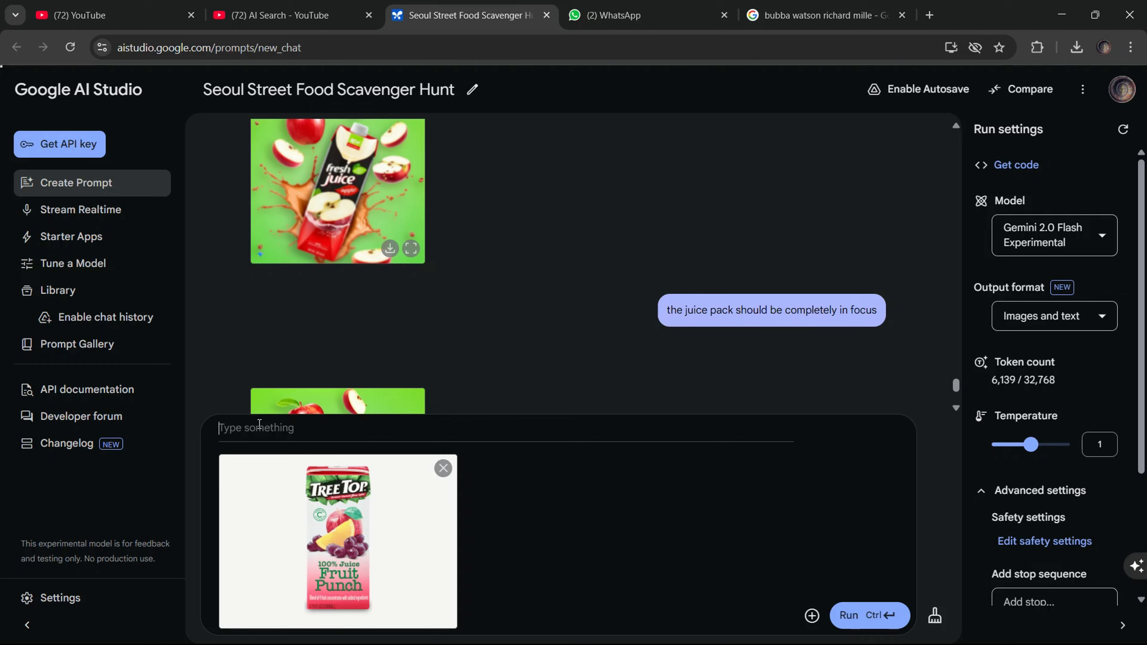
Reuse the earlier lemon green background prompt for the fruit punch image, adding "red grapes, slices of orange" after the apple slices, and run it.
{"action": "type", "text": "Create me an amazing product image with this coca cola can. Create a realistic looking bubble background with ice cubes and splashes of coke"}
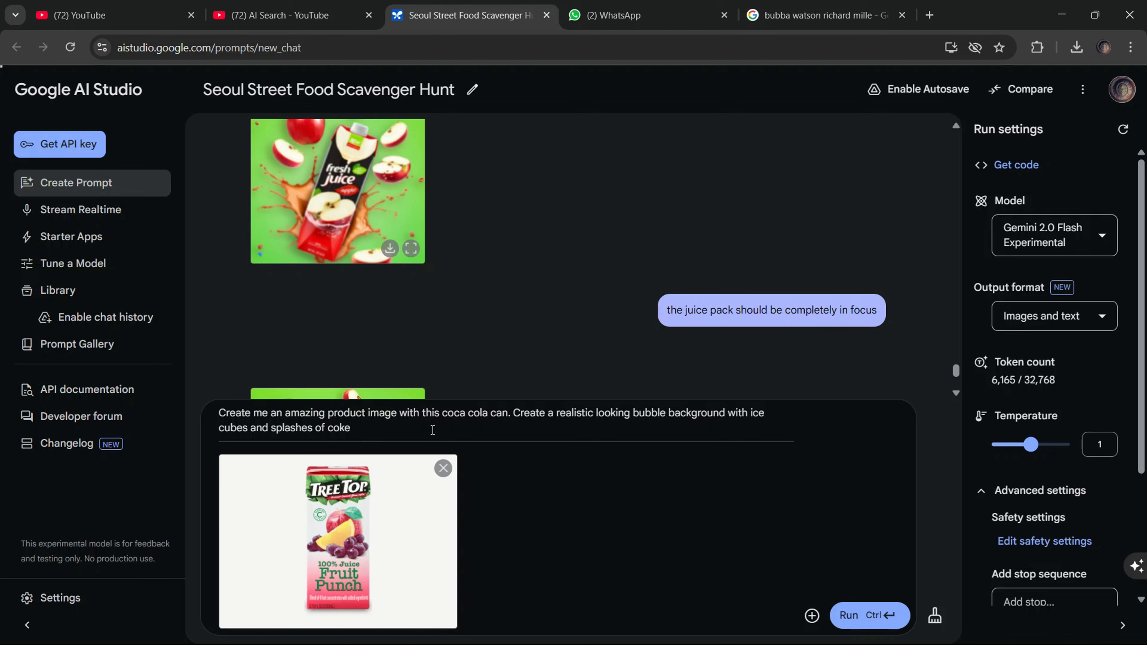
{"action": "scroll", "coordinate": [468, 292], "scroll_direction": "up", "scroll_amount": 5}
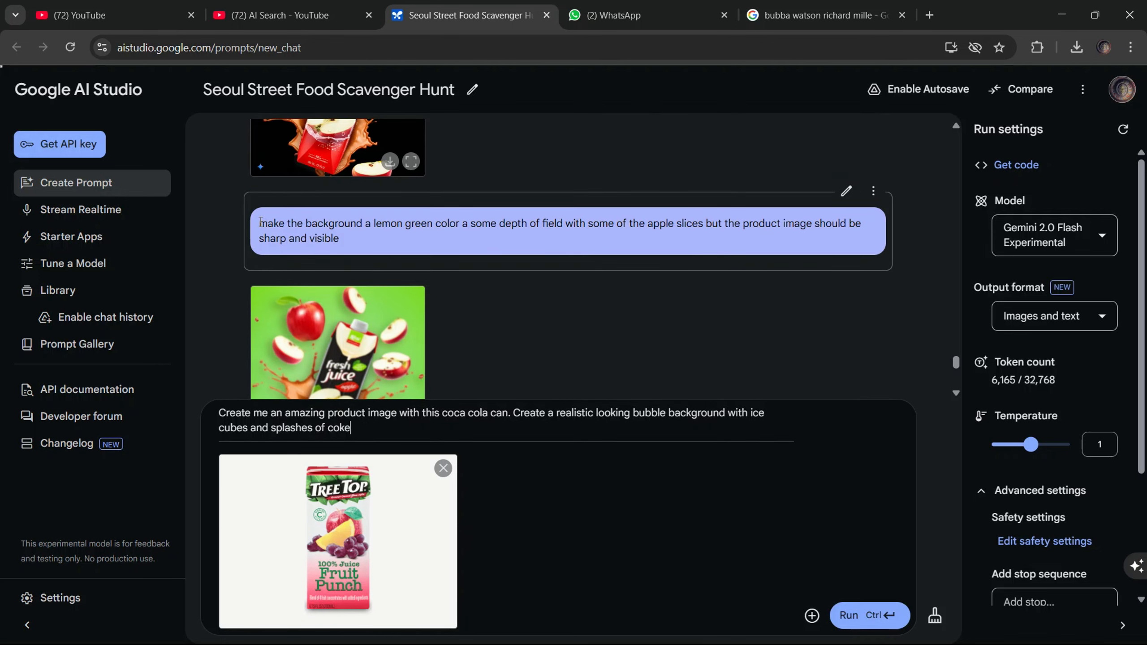
{"action": "left_click_drag", "start_coordinate": [261, 223], "coordinate": [324, 239]}
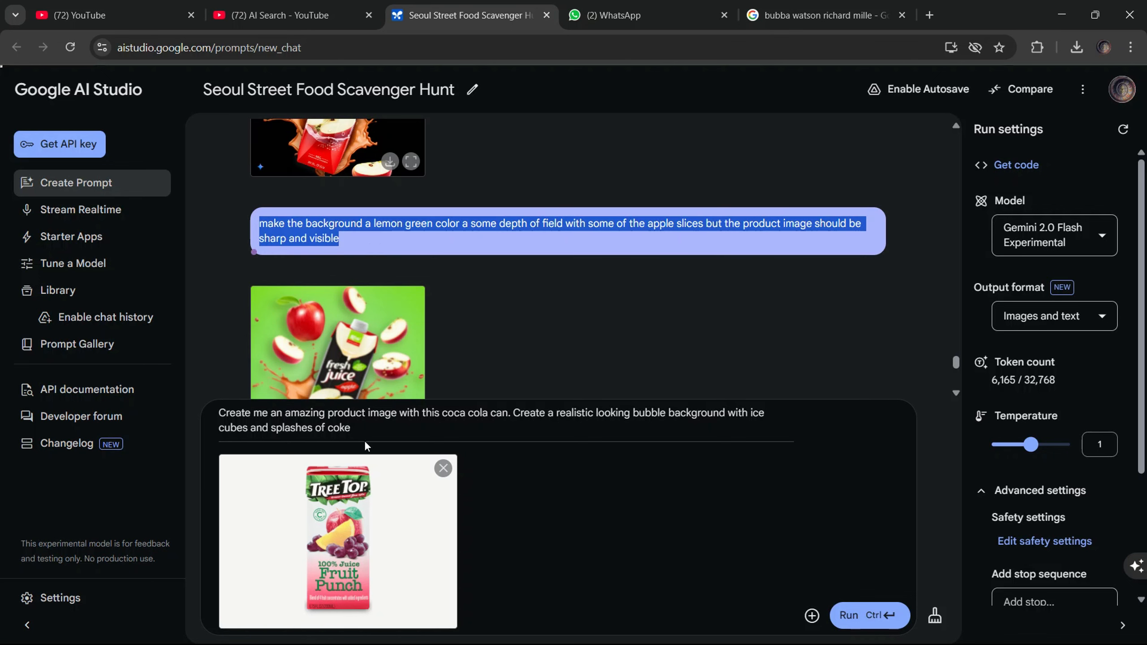
{"action": "left_click", "coordinate": [365, 428]}
{"action": "key", "text": "ctrl+a"}
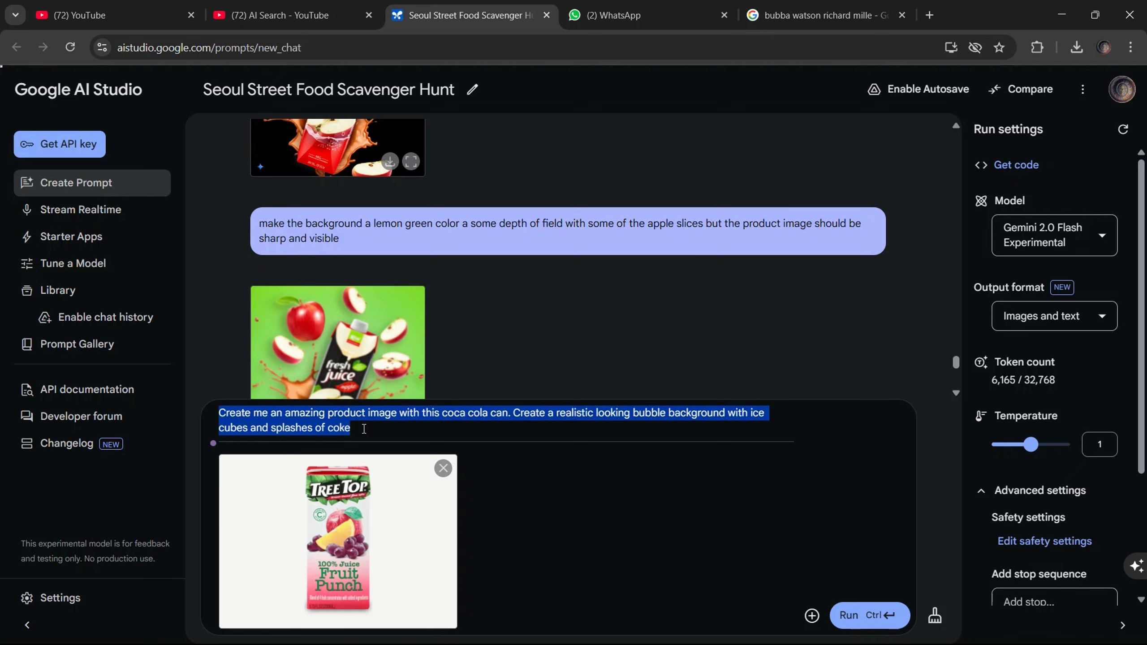
{"action": "type", "text": "make the background a lemon green color a some depth of field with some of the apple slices but the product image should be sharp and visible"}
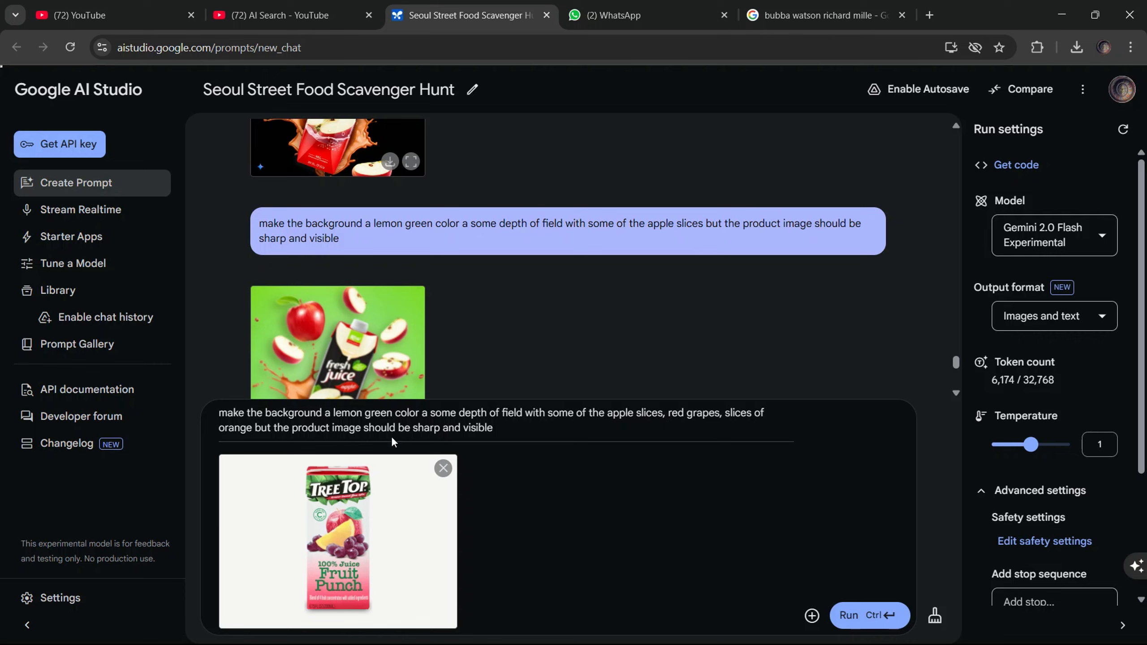
{"action": "left_click", "coordinate": [867, 615]}
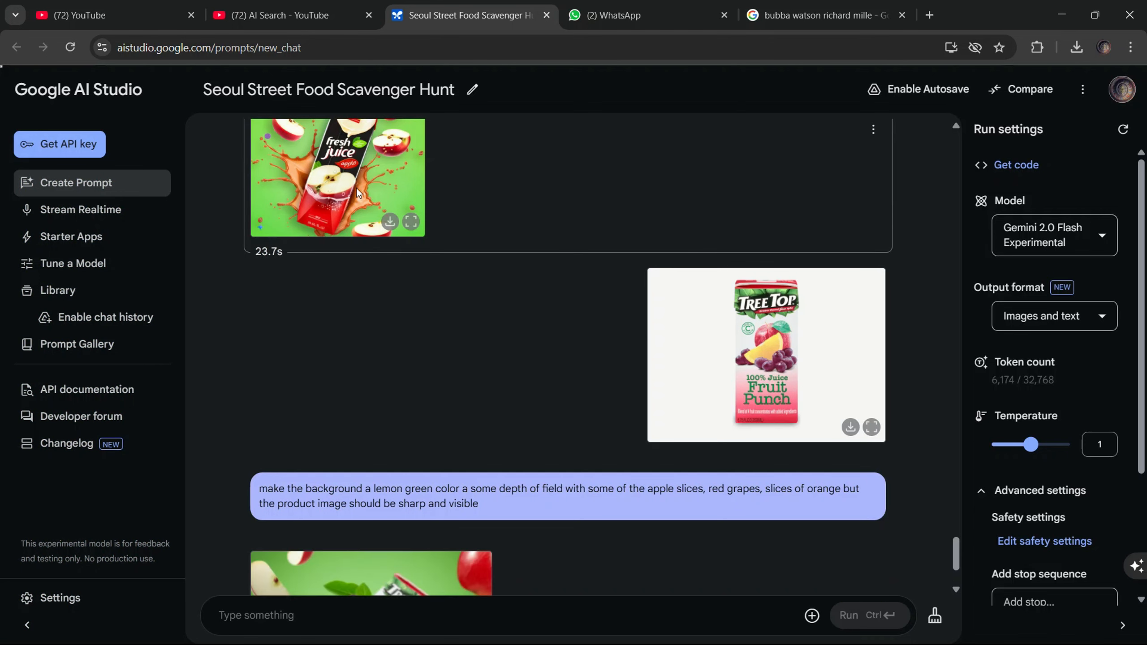
Run the follow-up prompt "make the image sharper and in focus" and view the generated image at full size.
{"action": "scroll", "coordinate": [390, 359], "scroll_direction": "down", "scroll_amount": 3}
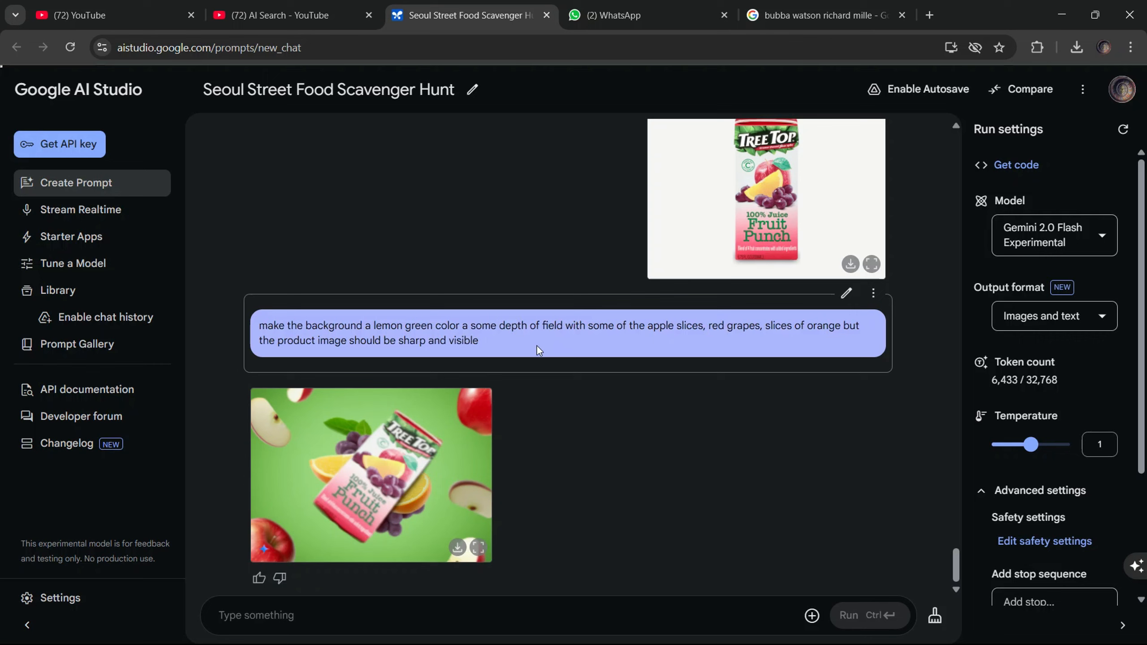
{"action": "left_click", "coordinate": [345, 609]}
{"action": "type", "text": "make"}
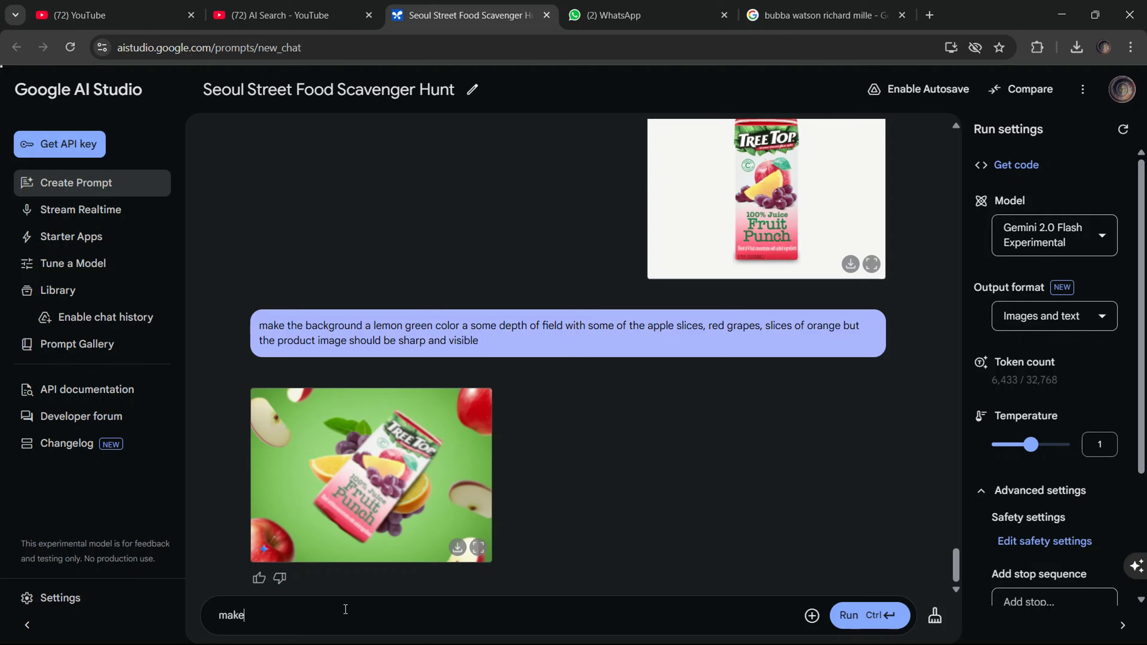
{"action": "type", "text": " the image sharper and in focus"}
{"action": "key", "text": "ctrl+Return"}
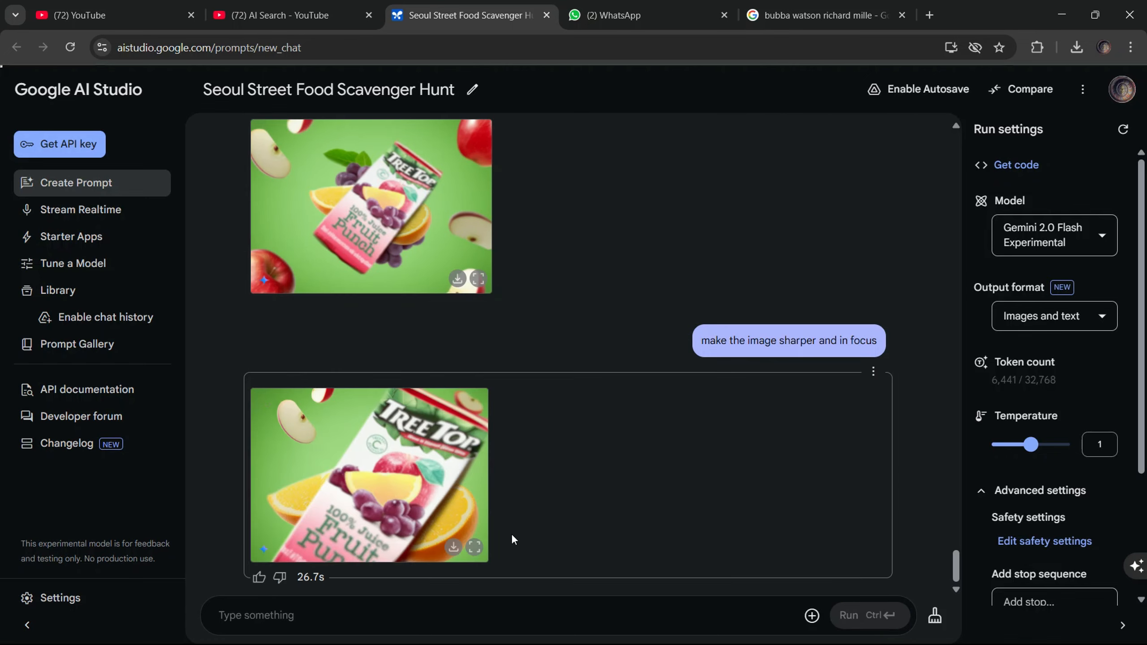
{"action": "left_click", "coordinate": [473, 547]}
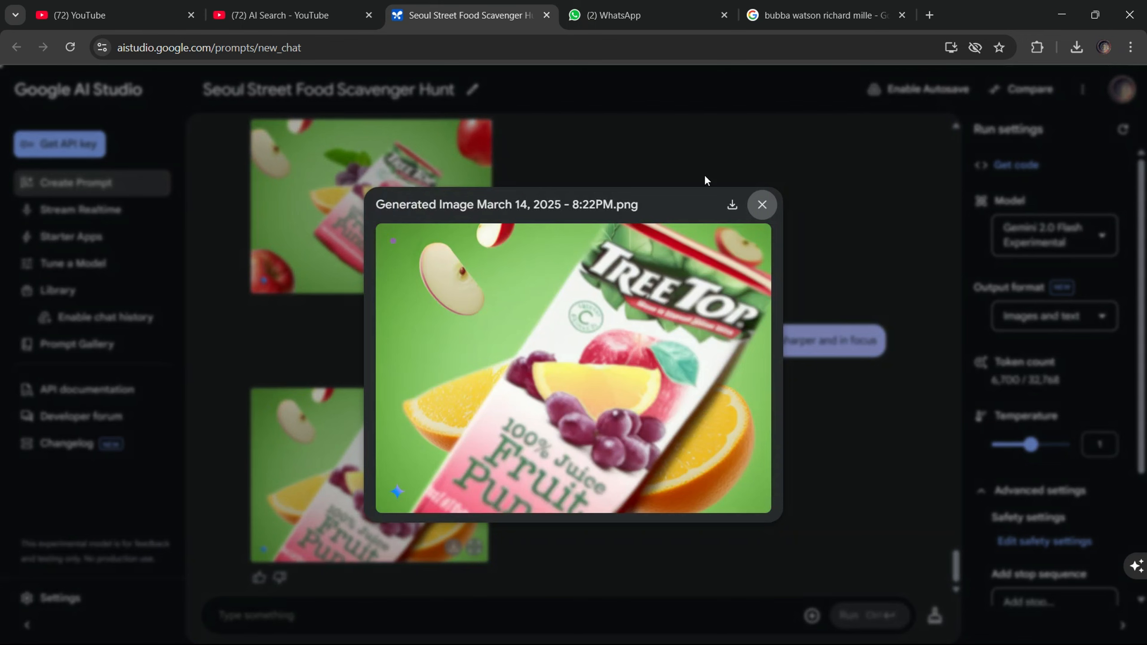
{"action": "left_click", "coordinate": [761, 204]}
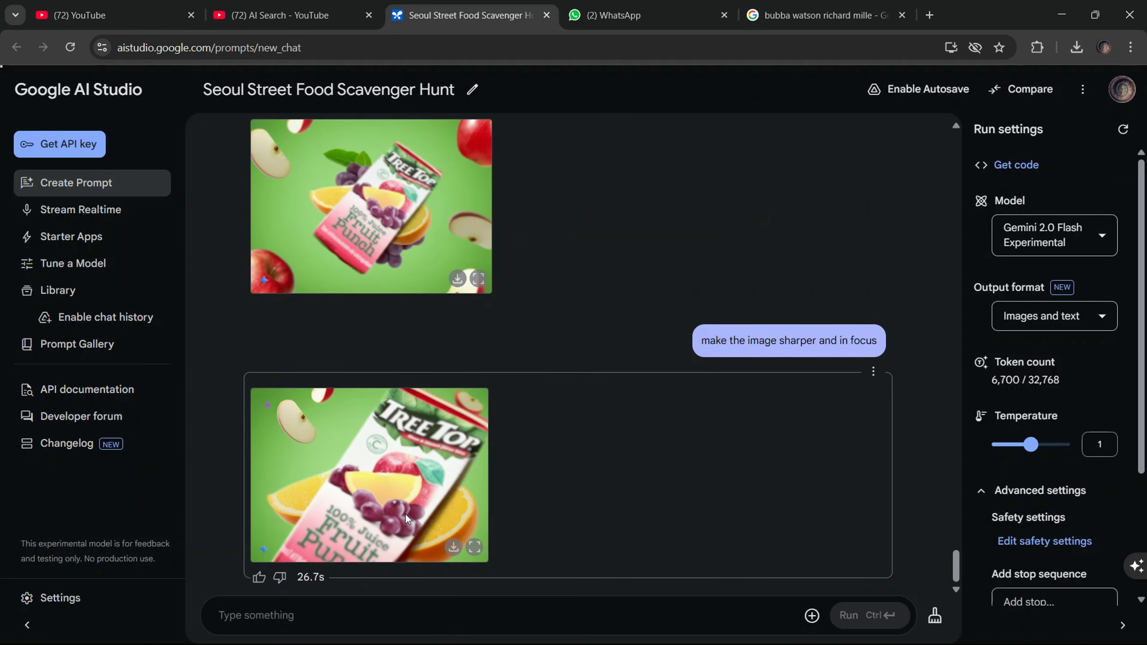
Copy the sent lemon green prompt with apple slices, red grapes and orange slices into the new message.
{"action": "scroll", "coordinate": [510, 369], "scroll_direction": "up", "scroll_amount": 5}
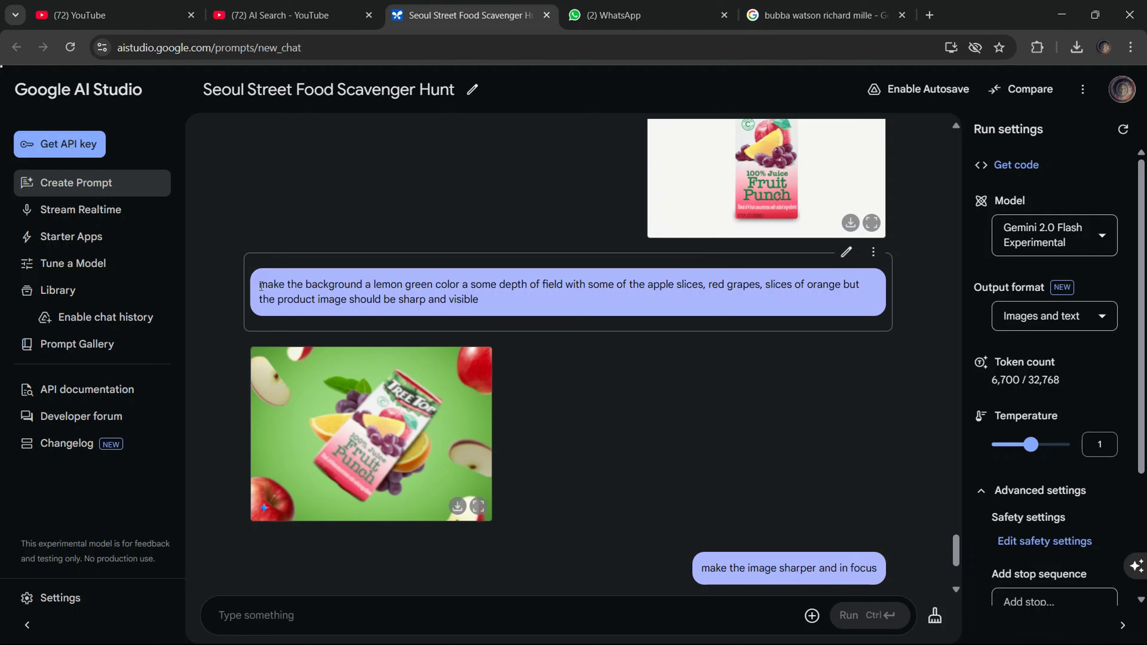
{"action": "left_click_drag", "start_coordinate": [261, 286], "coordinate": [397, 312]}
{"action": "key", "text": "ctrl+c"}
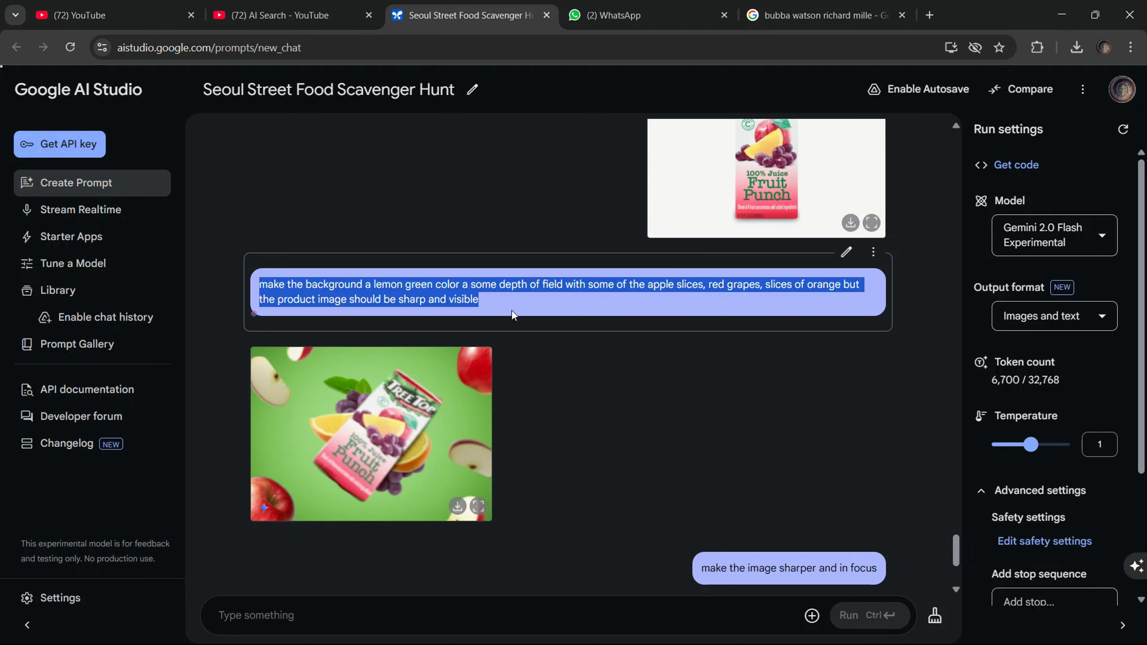
{"action": "scroll", "coordinate": [511, 312], "scroll_direction": "down", "scroll_amount": 5}
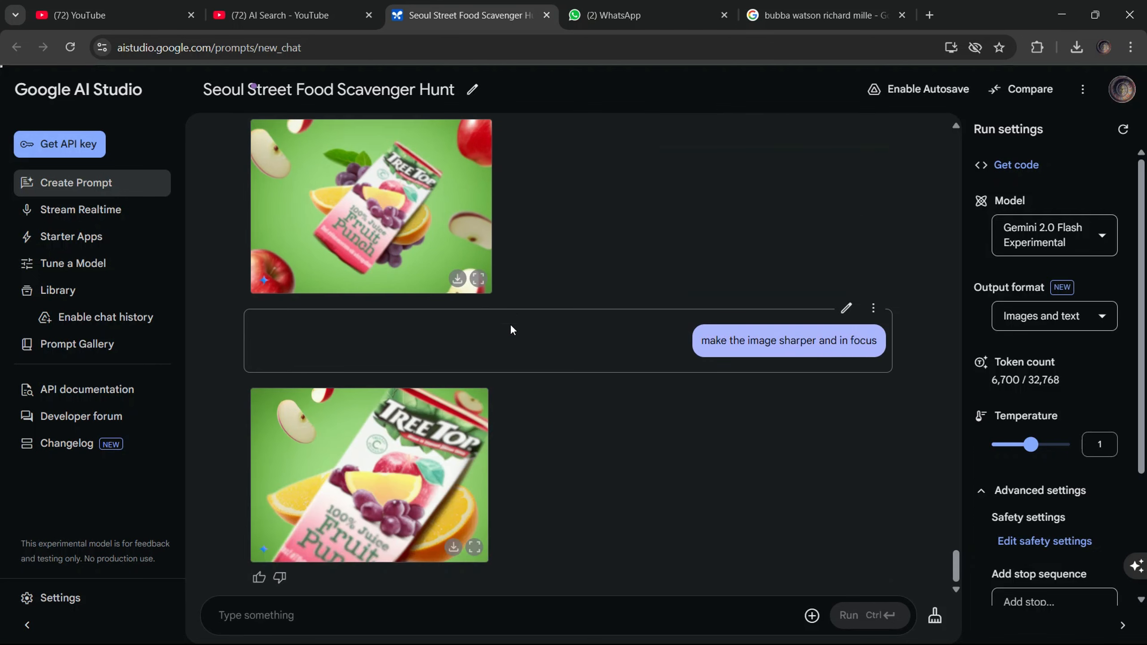
{"action": "left_click", "coordinate": [380, 614]}
{"action": "key", "text": "ctrl+v"}
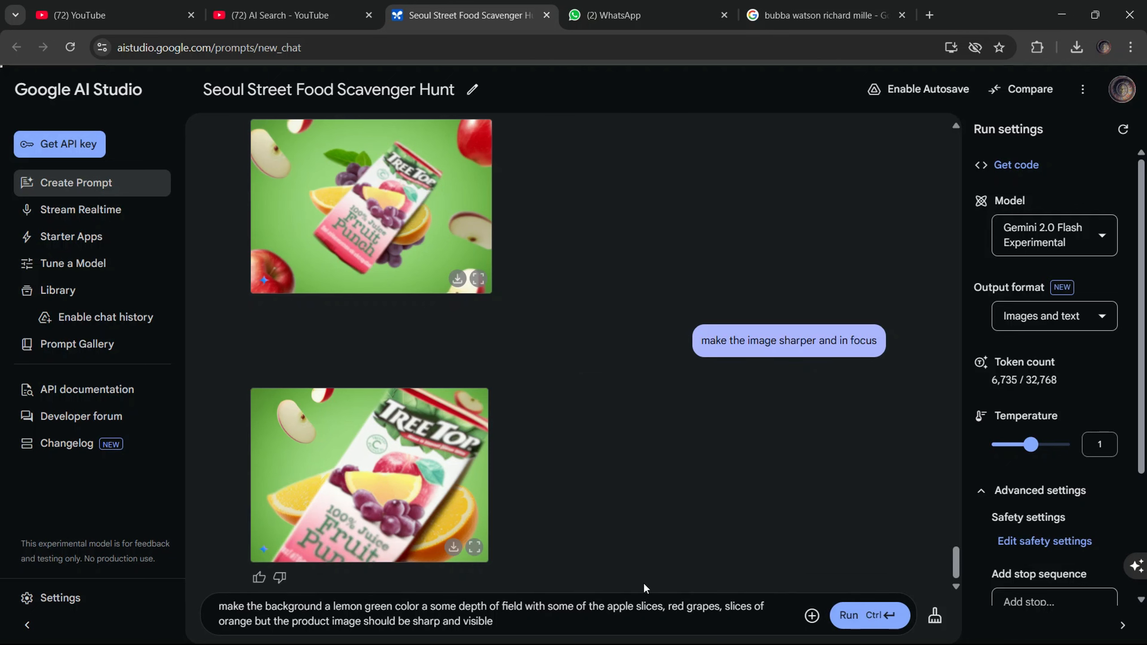
{"action": "left_click", "coordinate": [812, 616]}
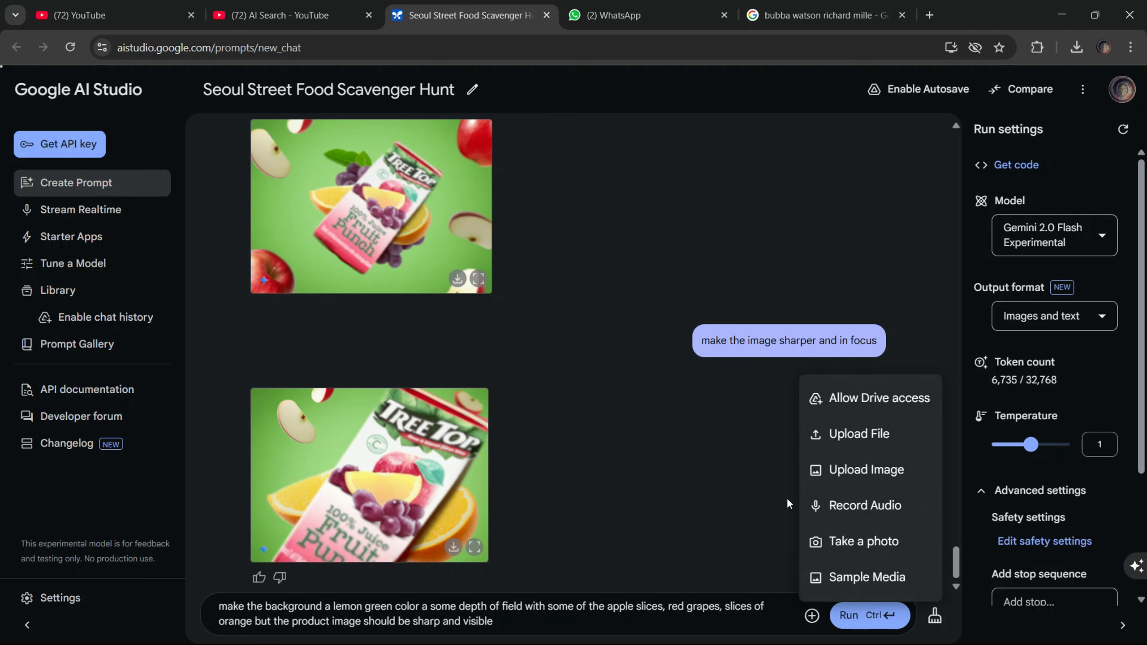
{"action": "left_click", "coordinate": [873, 471]}
{"action": "scroll", "coordinate": [331, 239], "scroll_direction": "down", "scroll_amount": 5}
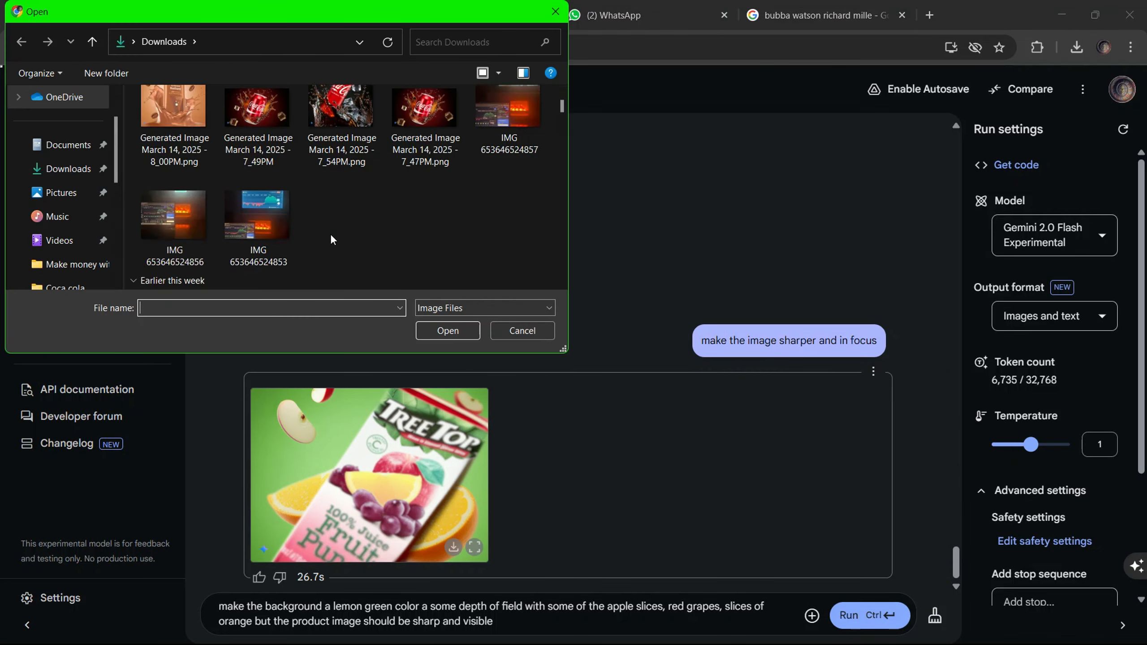
{"action": "scroll", "coordinate": [331, 234], "scroll_direction": "down", "scroll_amount": 10}
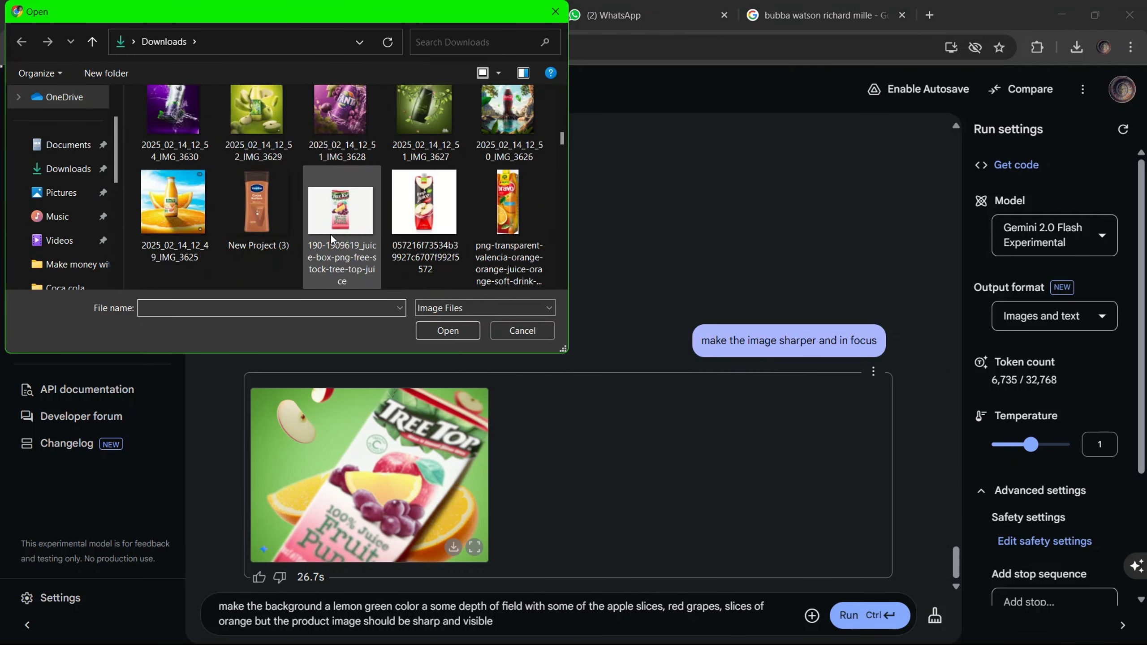
{"action": "left_click", "coordinate": [353, 135]}
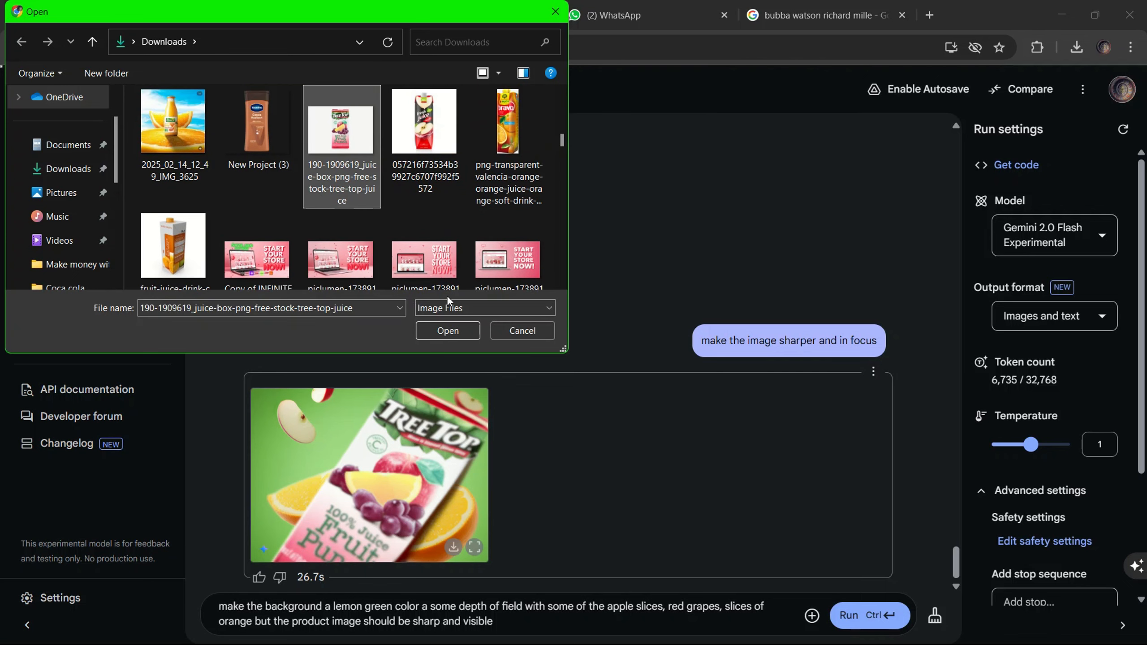
{"action": "left_click", "coordinate": [447, 331]}
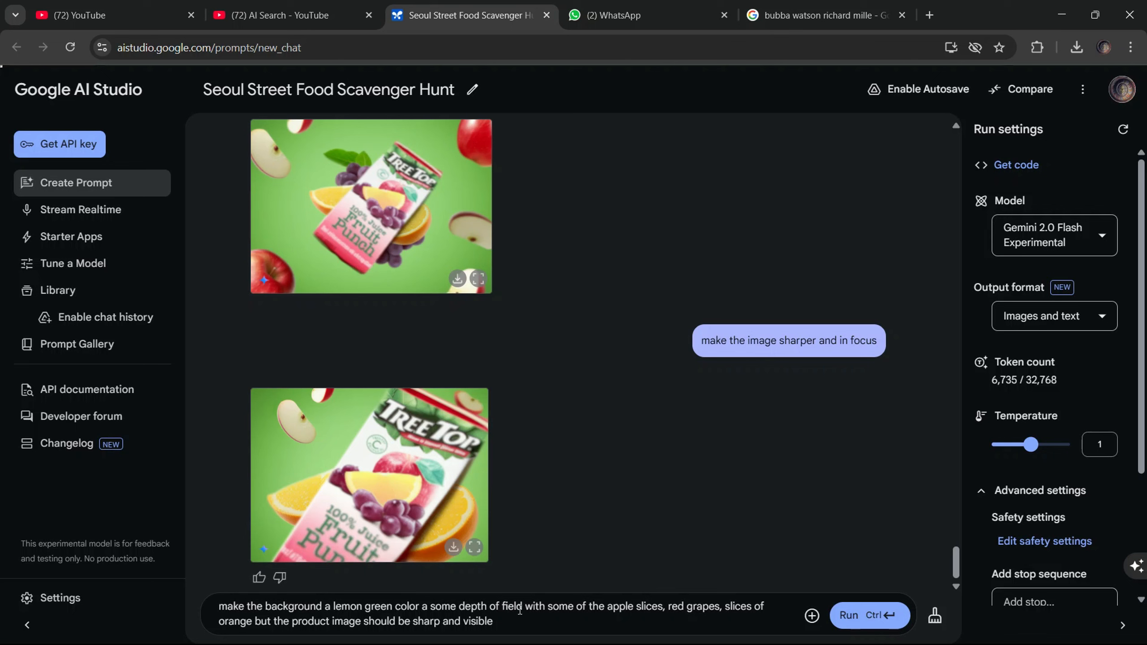
Remove "a some depth of field" from the drafted prompt and copy the whole shortened text.
{"action": "left_click", "coordinate": [520, 608]}
{"action": "key", "text": "BackSpace"}
{"action": "key", "text": "BackSpace"}
{"action": "key", "text": "BackSpace"}
{"action": "key", "text": "BackSpace"}
{"action": "key", "text": "BackSpace"}
{"action": "key", "text": "BackSpace"}
{"action": "key", "text": "BackSpace"}
{"action": "key", "text": "BackSpace"}
{"action": "key", "text": "BackSpace"}
{"action": "key", "text": "BackSpace"}
{"action": "key", "text": "BackSpace"}
{"action": "key", "text": "BackSpace"}
{"action": "key", "text": "BackSpace"}
{"action": "key", "text": "BackSpace"}
{"action": "key", "text": "BackSpace"}
{"action": "key", "text": "BackSpace"}
{"action": "key", "text": "BackSpace"}
{"action": "key", "text": "BackSpace"}
{"action": "key", "text": "BackSpace"}
{"action": "key", "text": "BackSpace"}
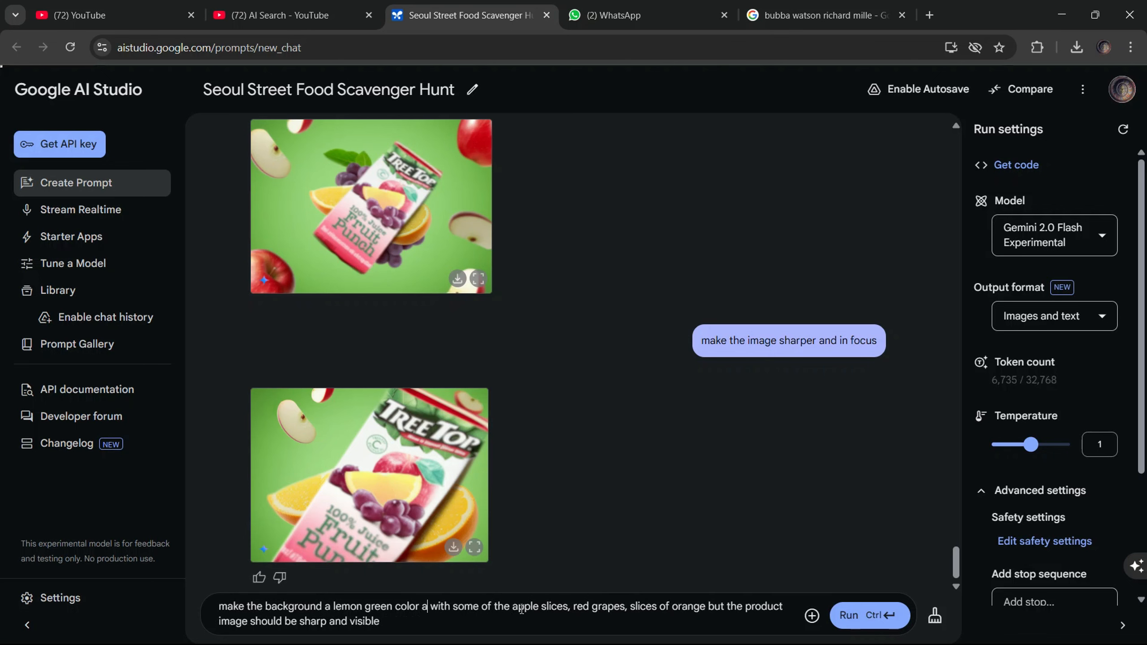
{"action": "key", "text": "BackSpace"}
{"action": "key", "text": "BackSpace"}
{"action": "key", "text": "ctrl+a"}
{"action": "key", "text": "ctrl+c"}
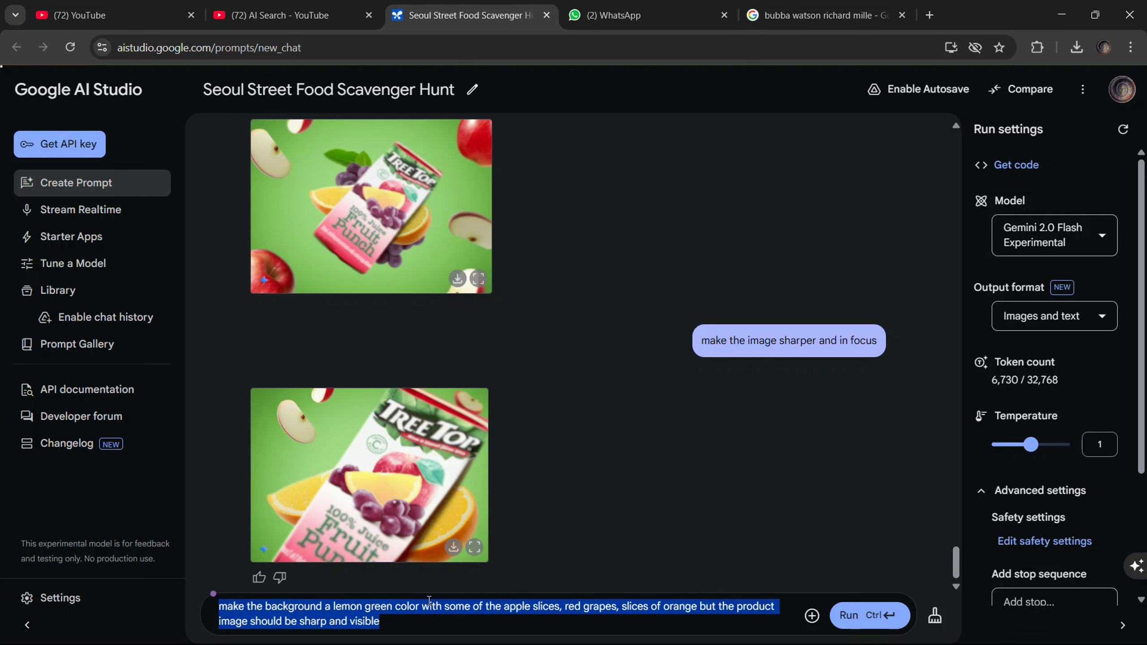
Edit the sent fruit punch prompt, replacing its text with the copied version without the depth of field wording.
{"action": "scroll", "coordinate": [515, 201], "scroll_direction": "up", "scroll_amount": 5}
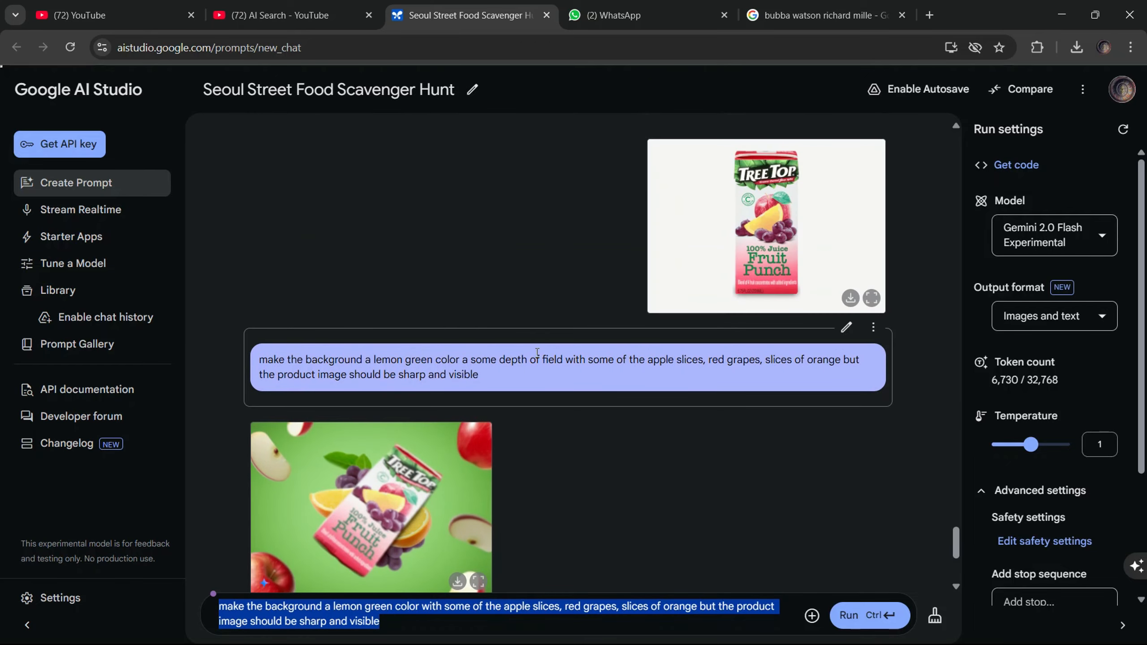
{"action": "left_click", "coordinate": [846, 327]}
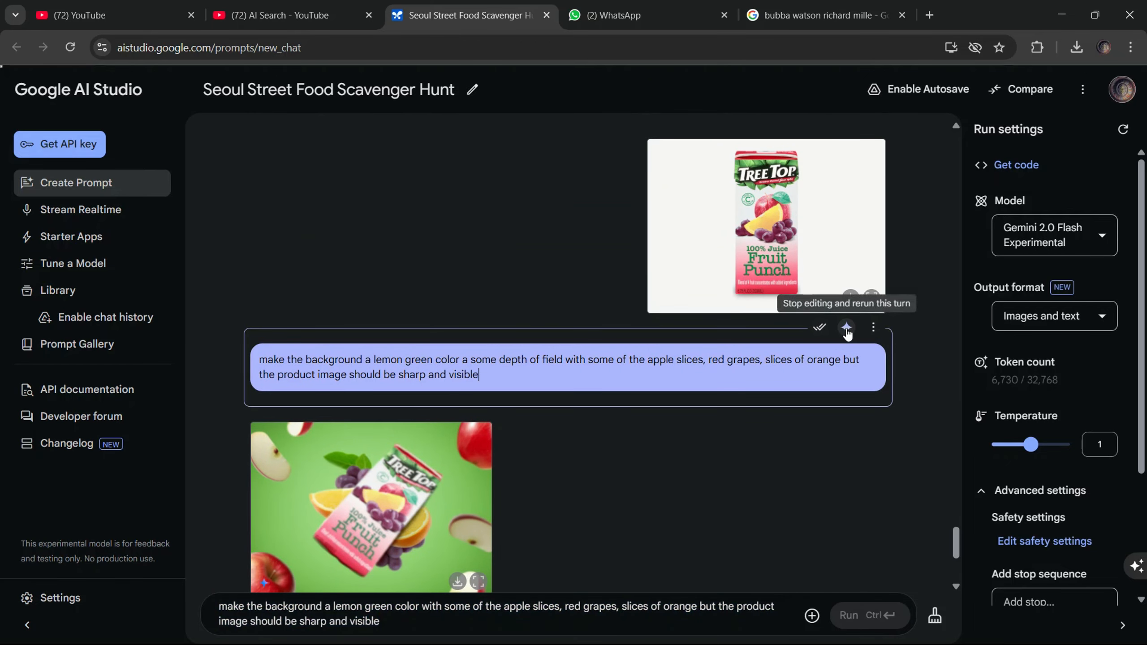
{"action": "left_click", "coordinate": [520, 382]}
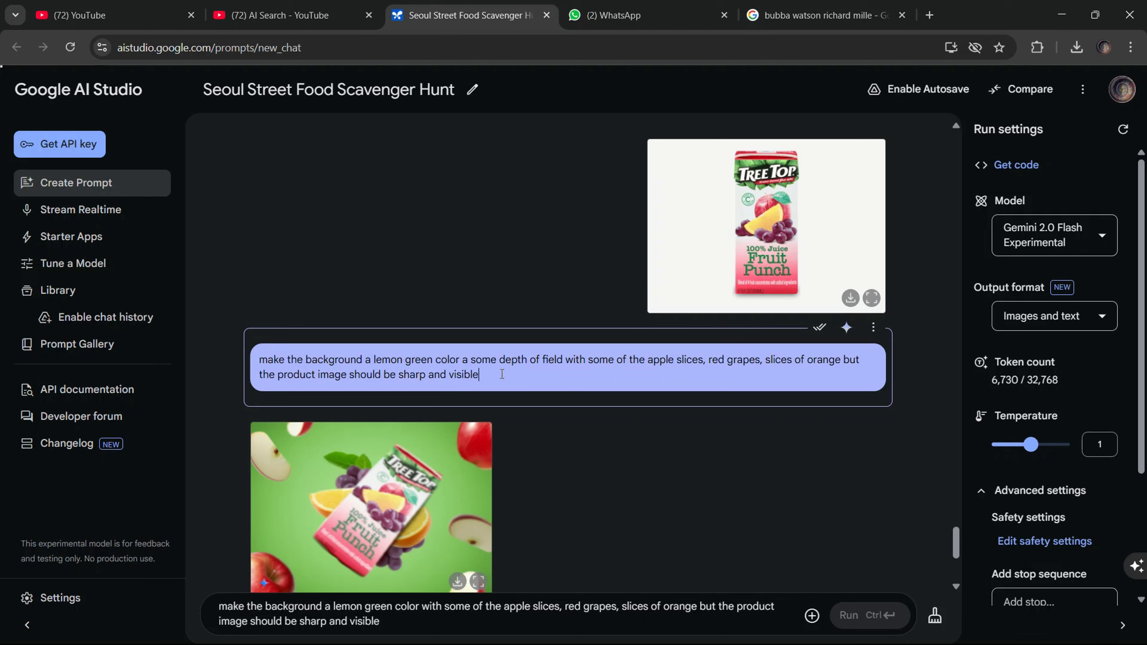
{"action": "key", "text": "ctrl+a"}
{"action": "key", "text": "ctrl+v"}
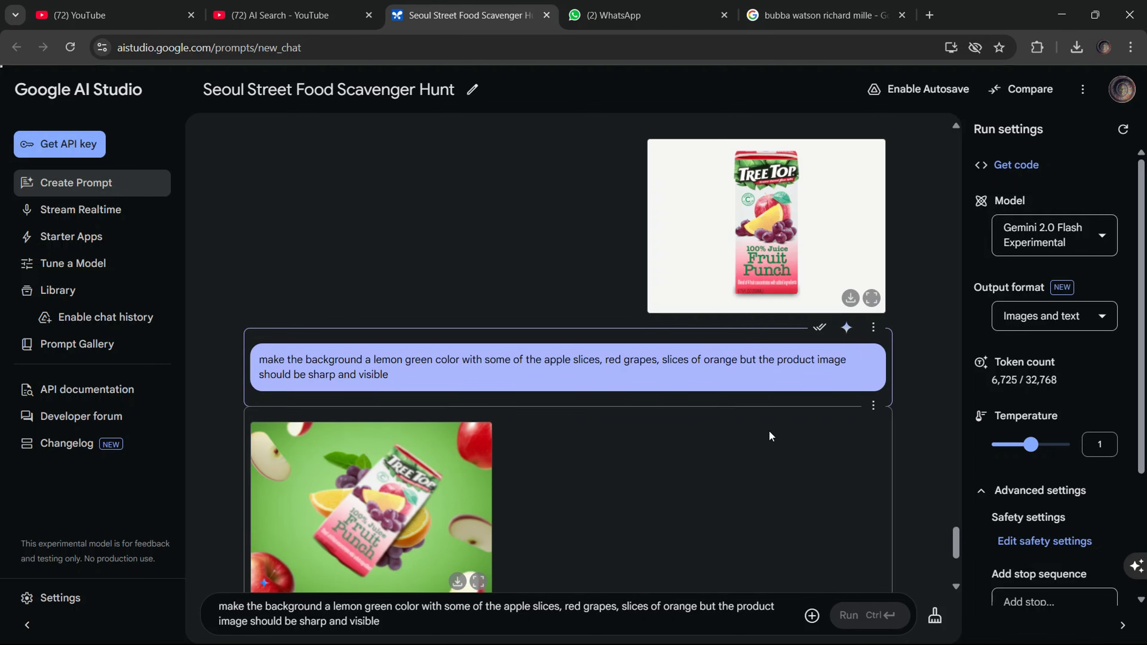
{"action": "key", "text": "Return"}
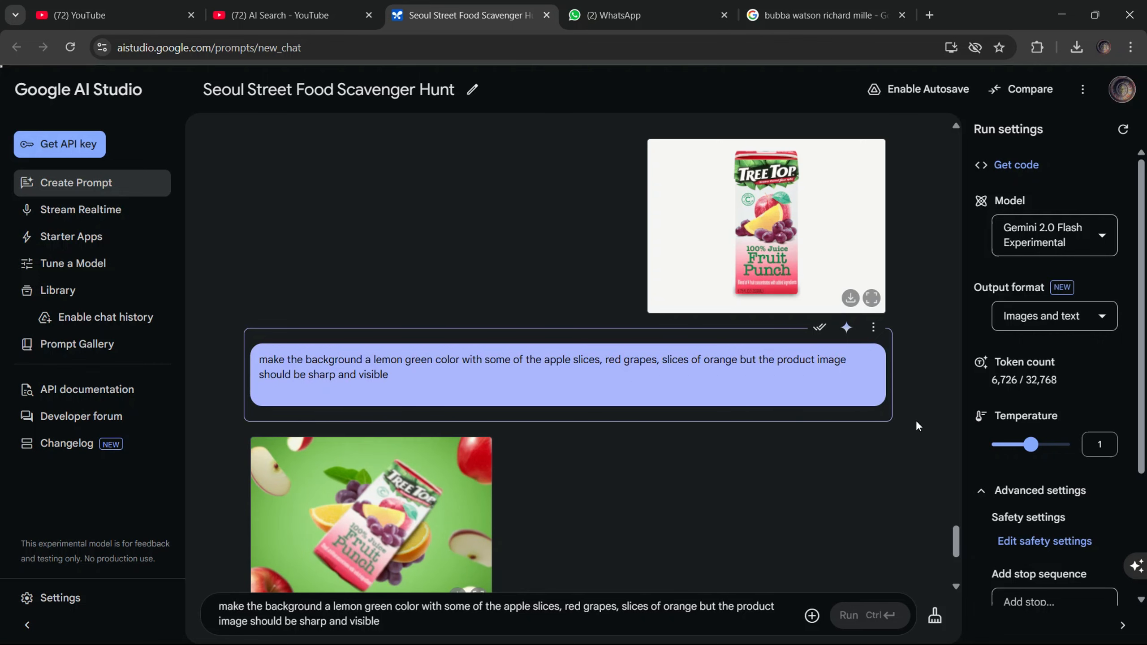
Delete the generated image response directly below the edited fruit punch prompt.
{"action": "left_click", "coordinate": [872, 420]}
{"action": "left_click", "coordinate": [896, 453]}
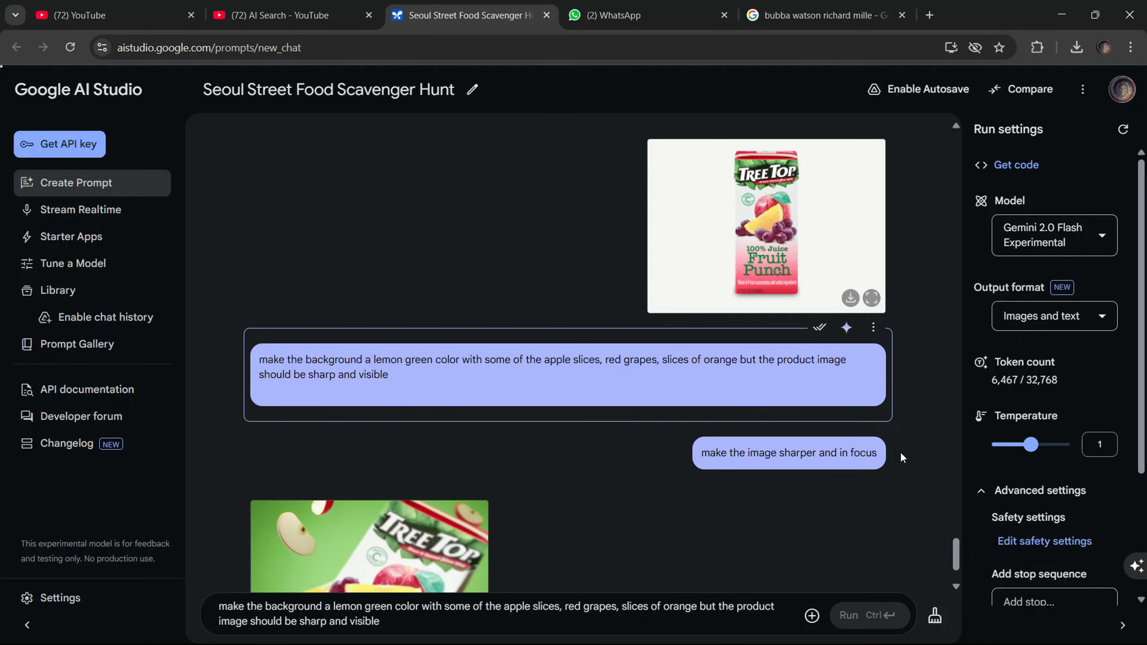
{"action": "scroll", "coordinate": [764, 472], "scroll_direction": "down", "scroll_amount": 2}
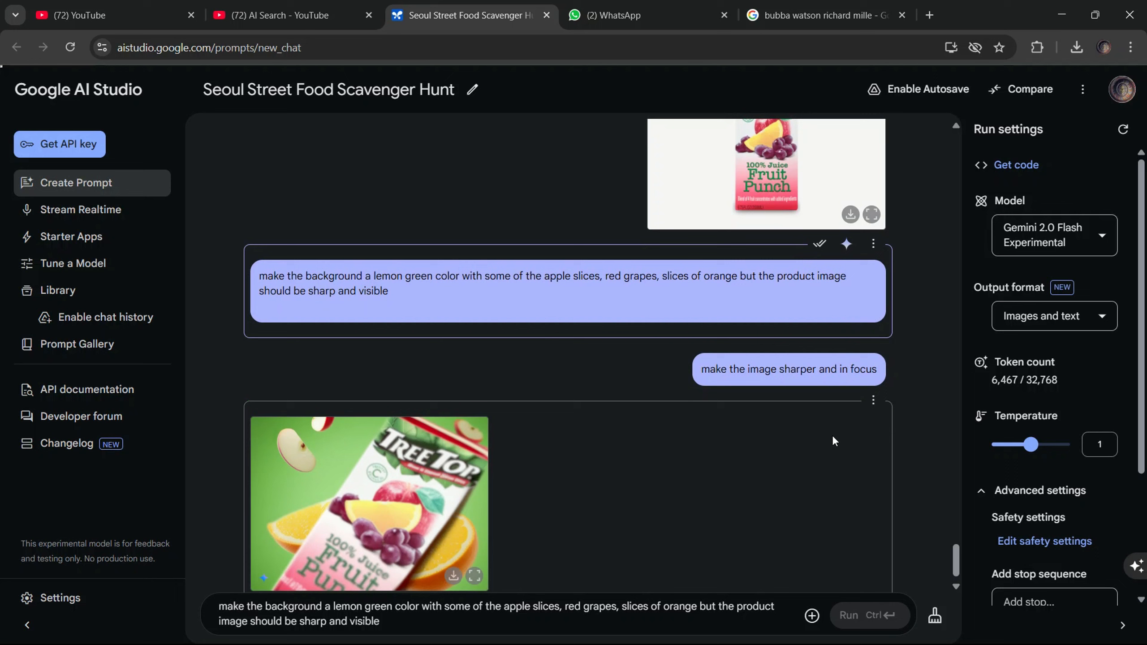
Delete the generated Tree Top image response, the follow-up prompt "make the image sharper and in focus", and the uploaded Tree Top image.
{"action": "left_click", "coordinate": [872, 400]}
{"action": "left_click", "coordinate": [888, 434]}
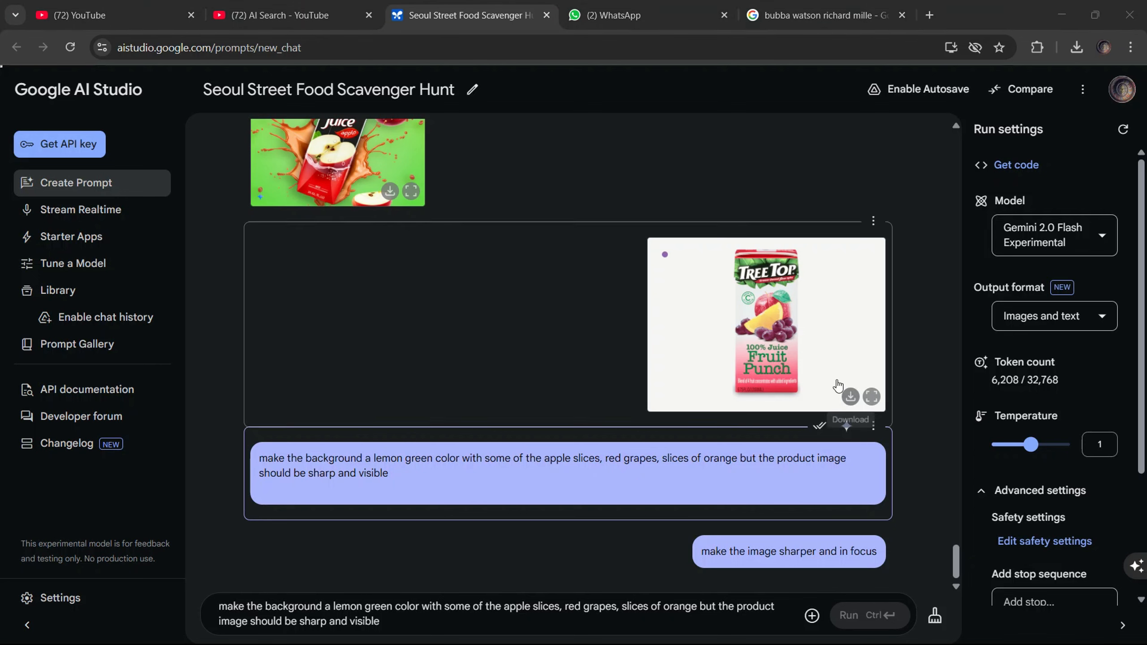
{"action": "left_click", "coordinate": [844, 521]}
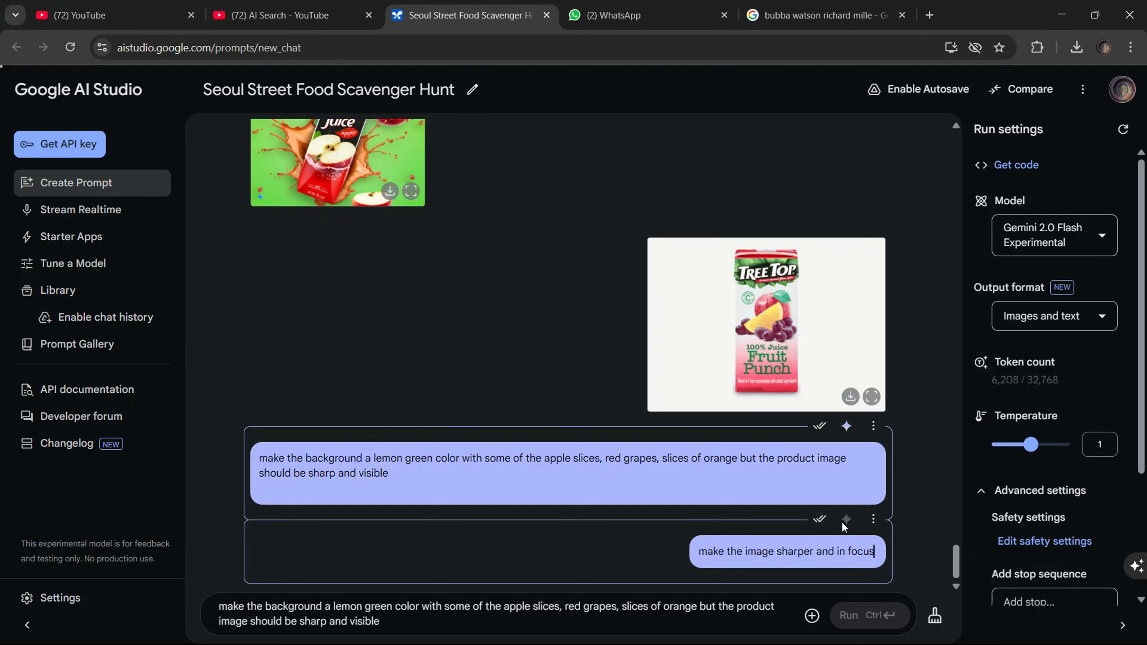
{"action": "left_click", "coordinate": [873, 522]}
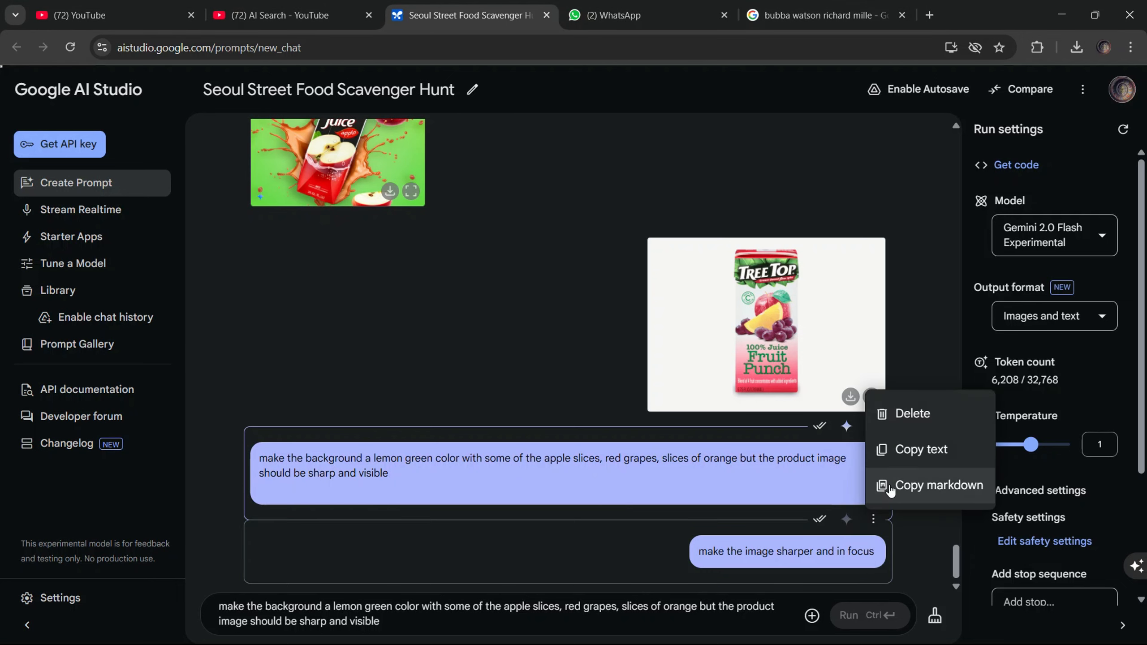
{"action": "left_click", "coordinate": [920, 426]}
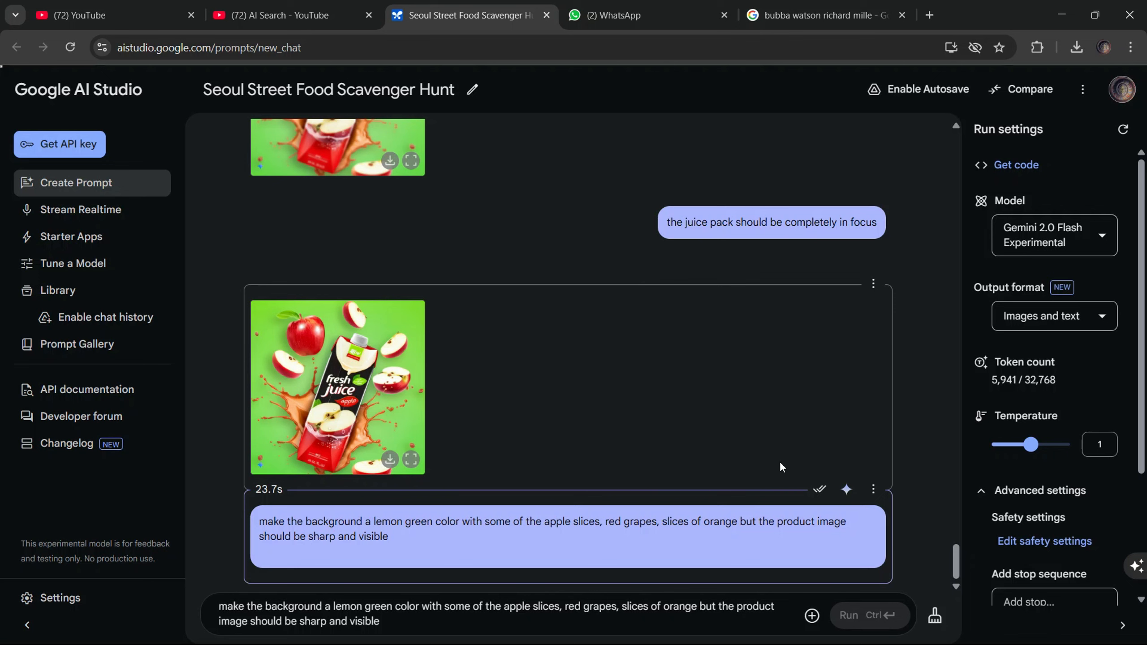
{"action": "left_click", "coordinate": [812, 615]}
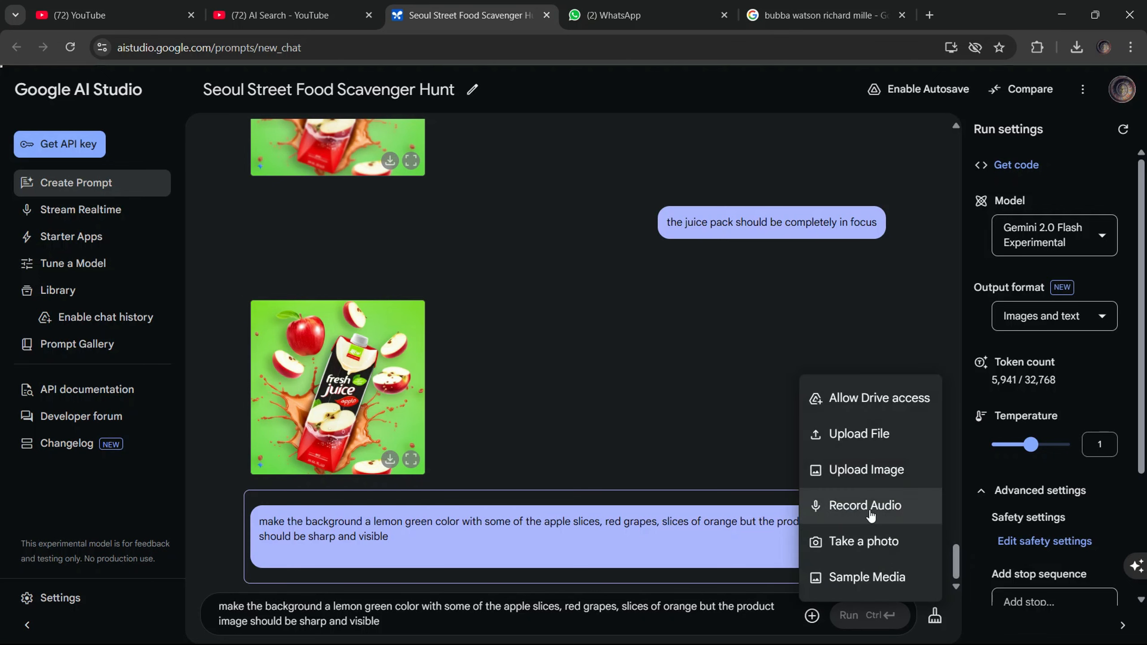
{"action": "left_click", "coordinate": [873, 470]}
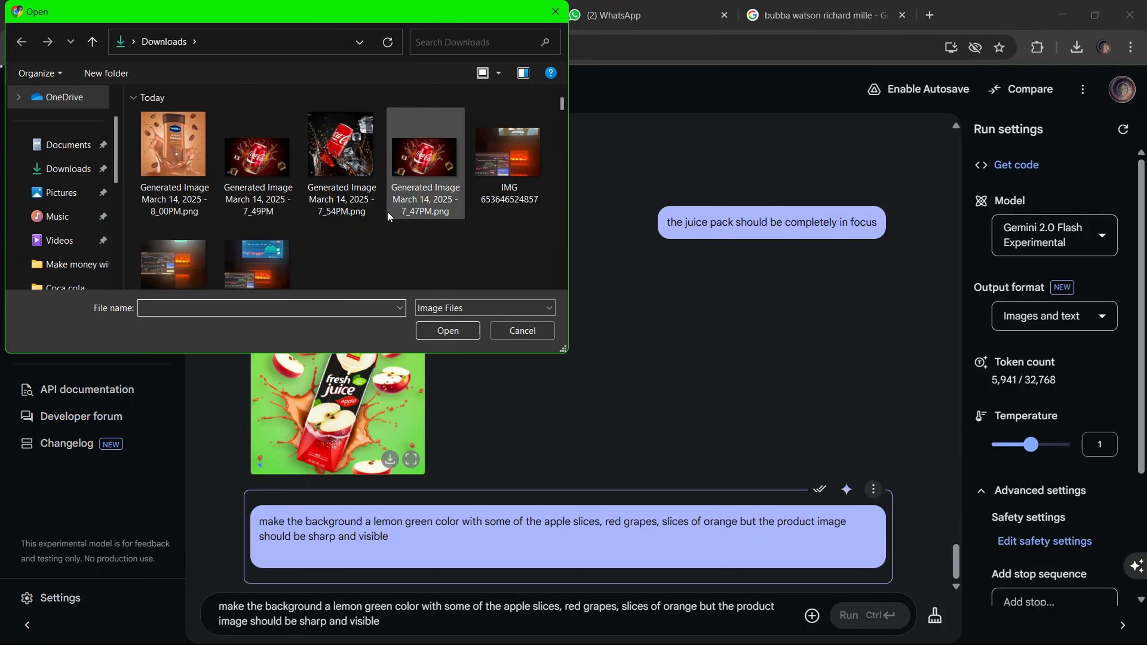
{"action": "scroll", "coordinate": [389, 216], "scroll_direction": "down", "scroll_amount": 5}
{"action": "scroll", "coordinate": [368, 169], "scroll_direction": "down", "scroll_amount": 10}
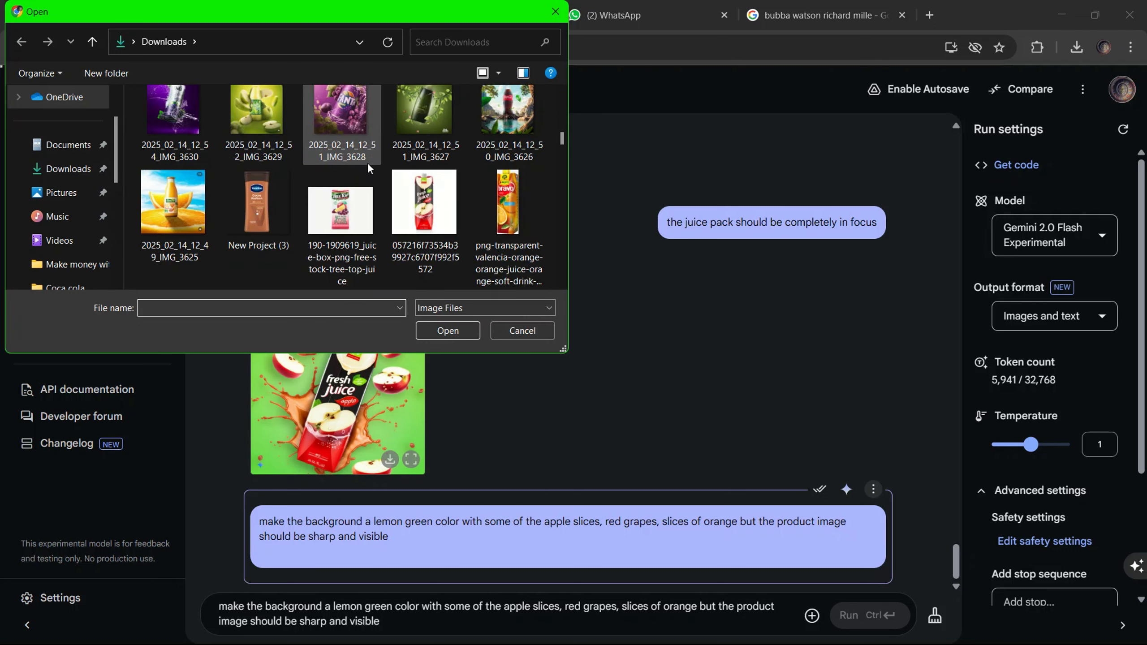
{"action": "left_click", "coordinate": [350, 208]}
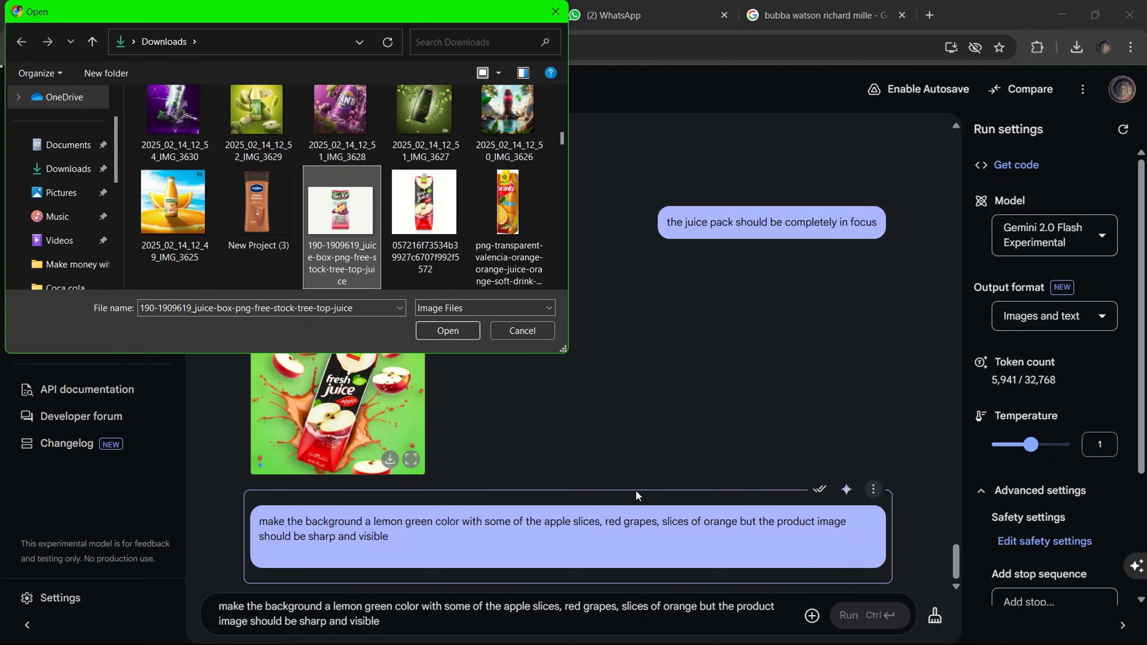
{"action": "left_click", "coordinate": [446, 330]}
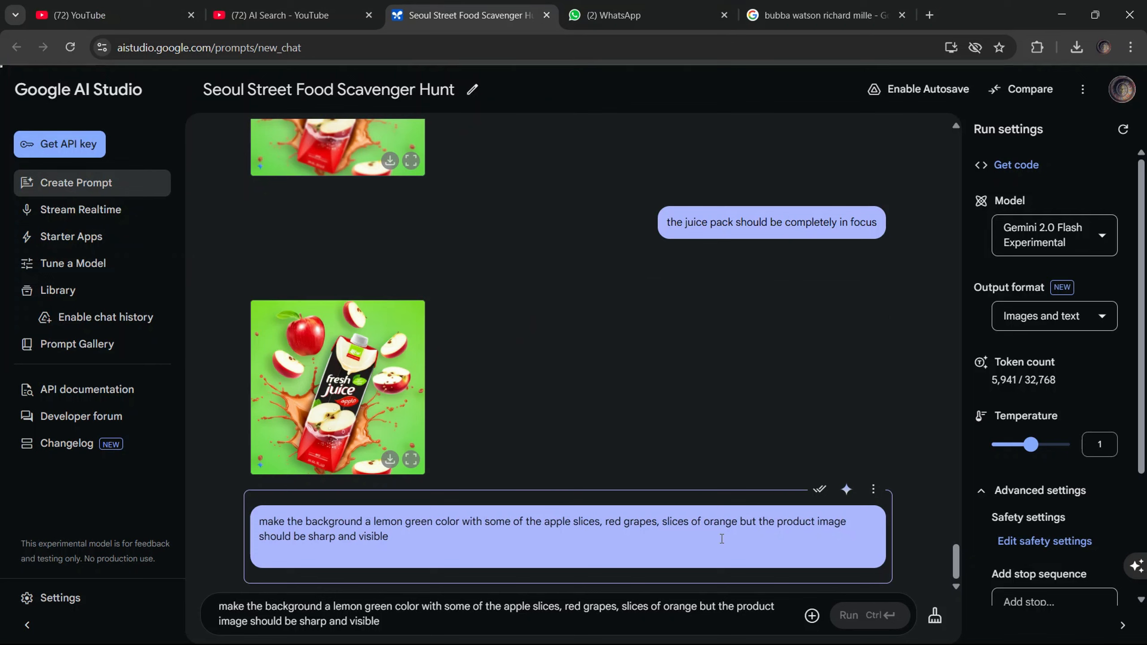
{"action": "left_click", "coordinate": [811, 615]}
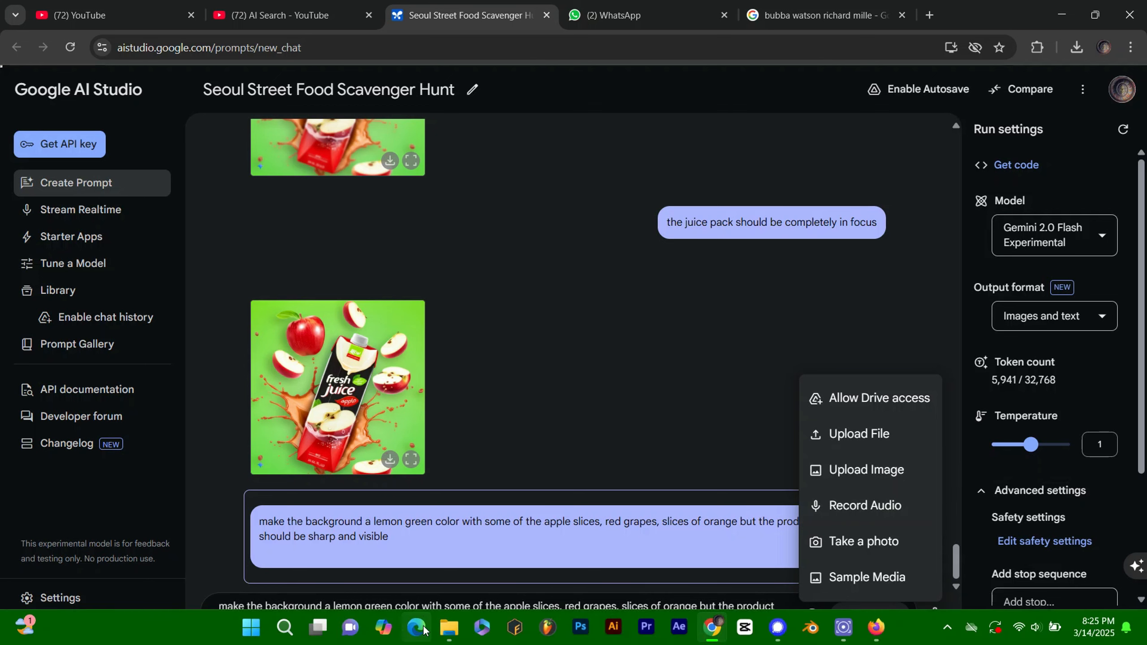
{"action": "left_click", "coordinate": [430, 622]}
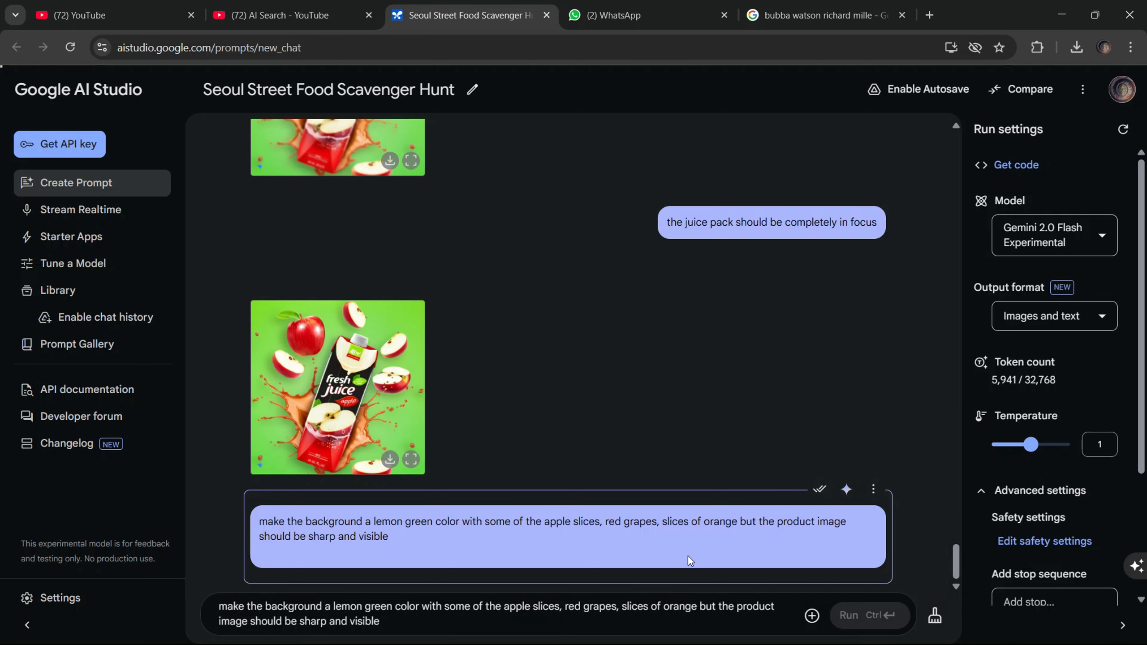
Finish editing the lemon green background prompt with apple slices, red grapes and orange slices, and run it to generate an image.
{"action": "left_click", "coordinate": [820, 489]}
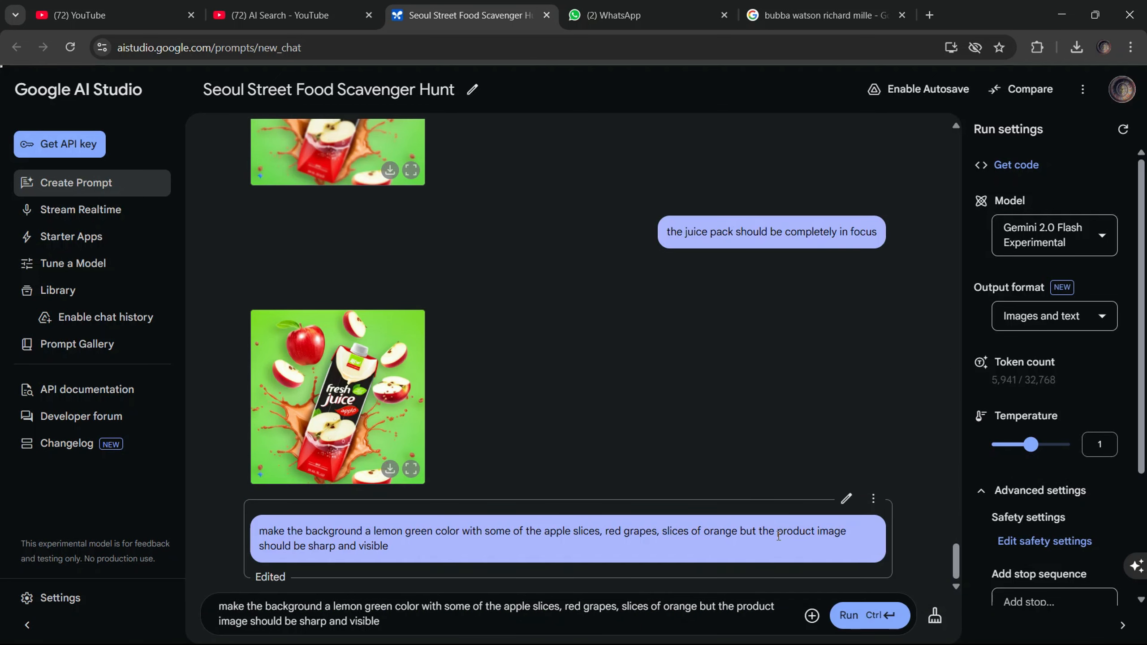
{"action": "left_click", "coordinate": [834, 610]}
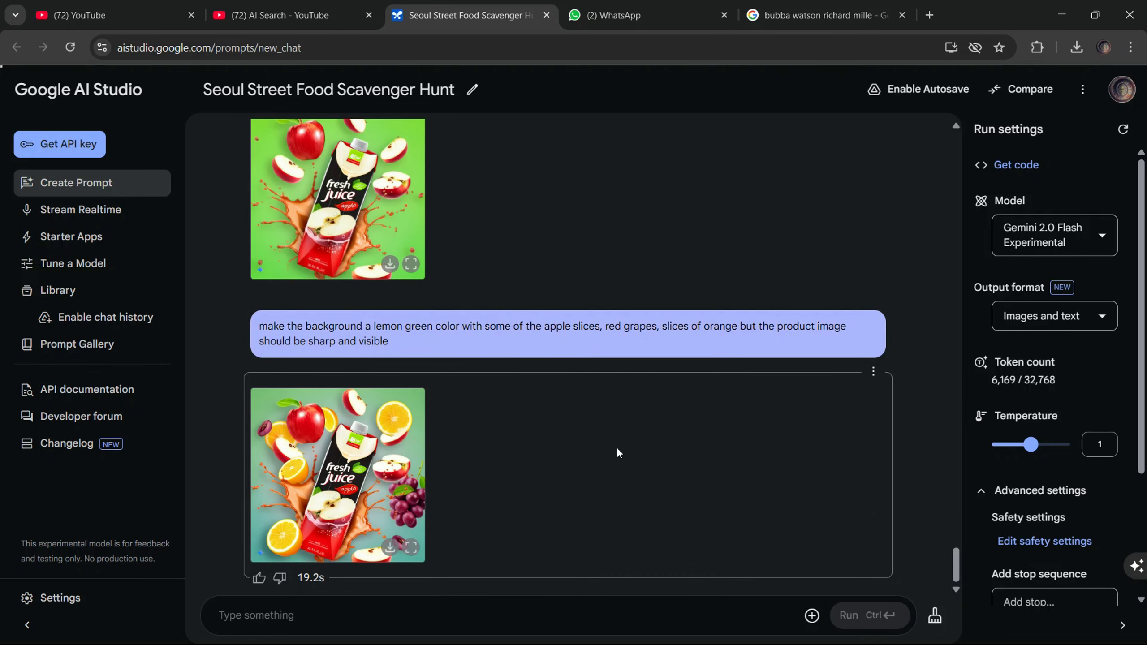
{"action": "scroll", "coordinate": [561, 308], "scroll_direction": "up", "scroll_amount": 2}
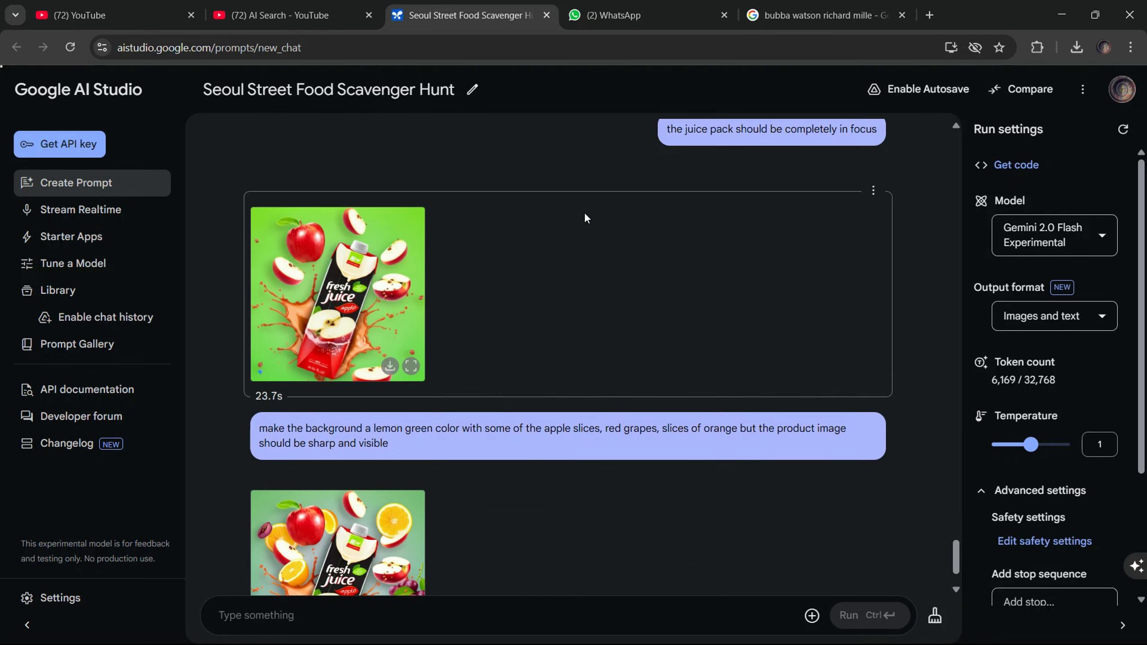
{"action": "scroll", "coordinate": [585, 214], "scroll_direction": "up", "scroll_amount": 6}
{"action": "scroll", "coordinate": [586, 213], "scroll_direction": "up", "scroll_amount": 4}
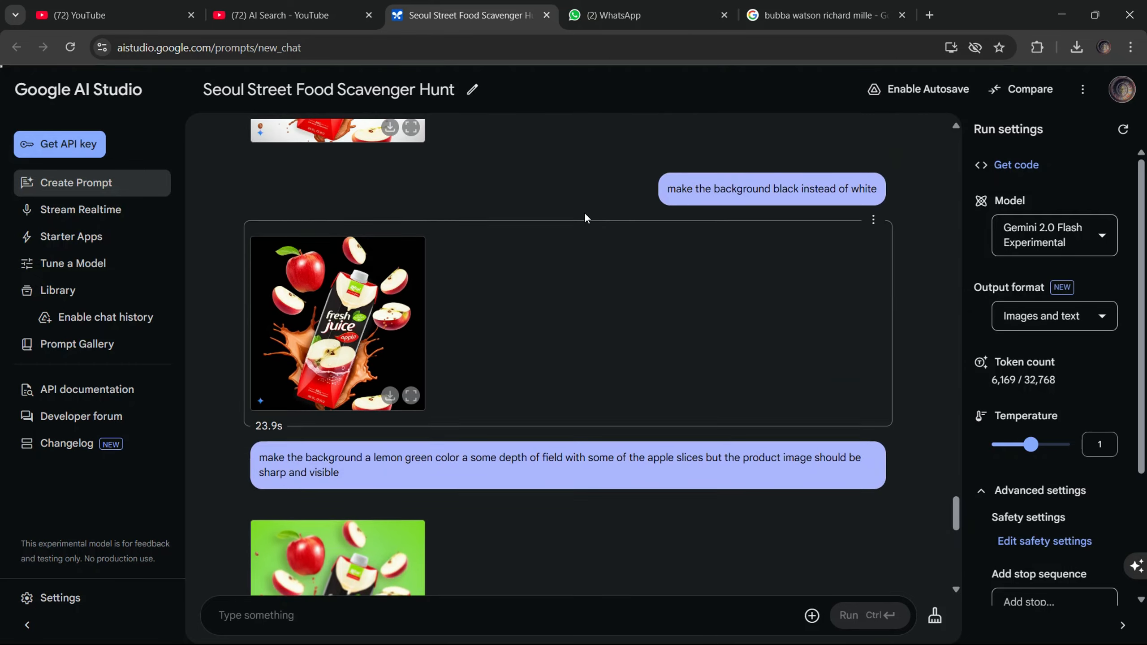
{"action": "scroll", "coordinate": [585, 213], "scroll_direction": "down", "scroll_amount": 12}
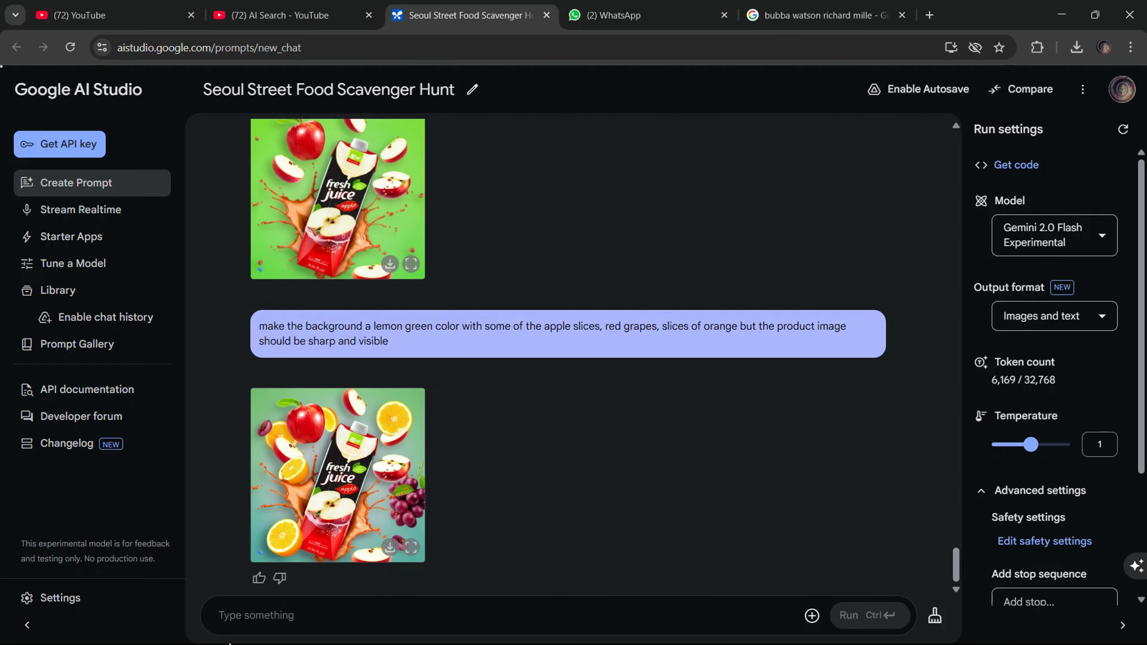
Attach the tiger and eagle image Leonardo_Lightning_XL_create_a_cinematic_photorealistic_image_1 from Downloads to a new prompt.
{"action": "left_click", "coordinate": [812, 615]}
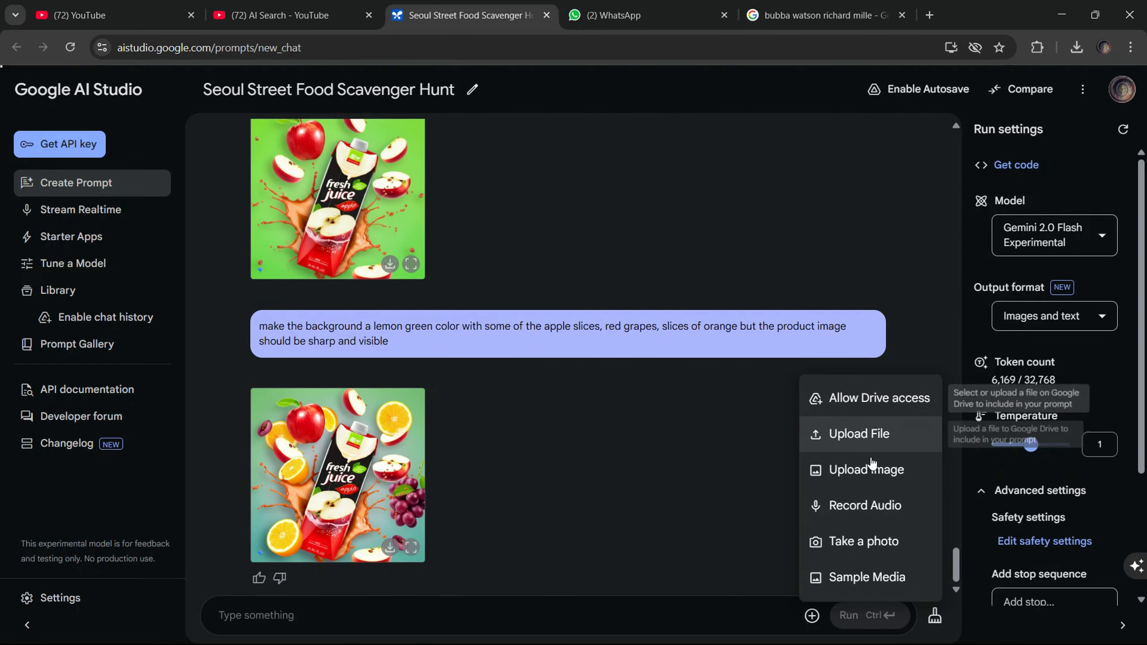
{"action": "left_click", "coordinate": [863, 475]}
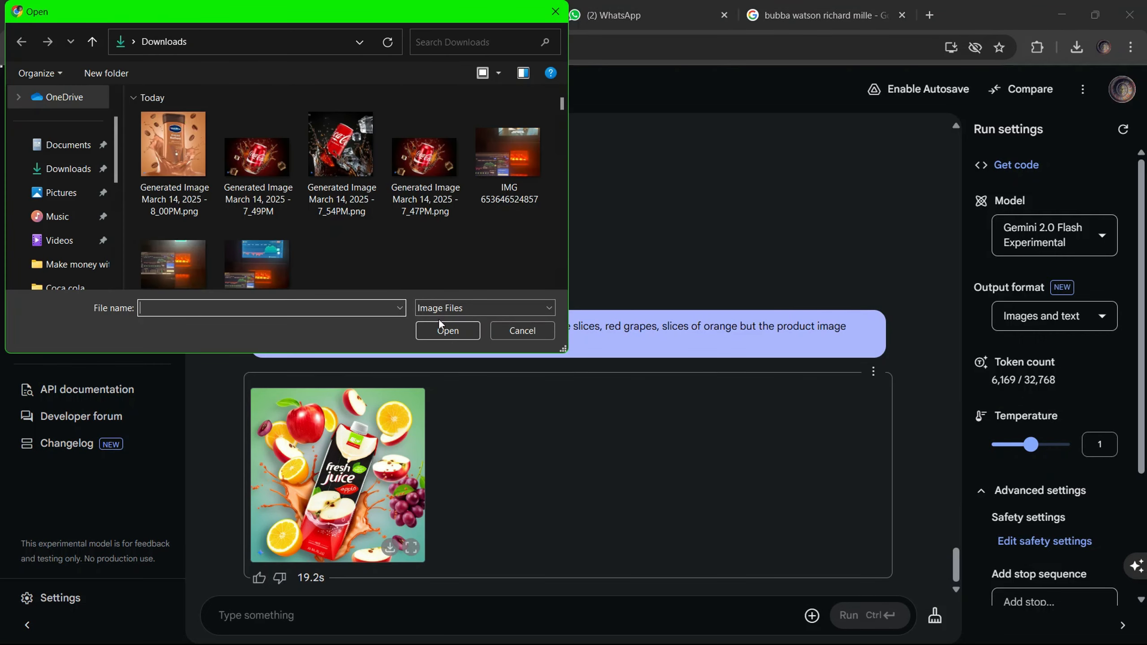
{"action": "scroll", "coordinate": [217, 219], "scroll_direction": "down", "scroll_amount": 5}
{"action": "scroll", "coordinate": [217, 219], "scroll_direction": "down", "scroll_amount": 10}
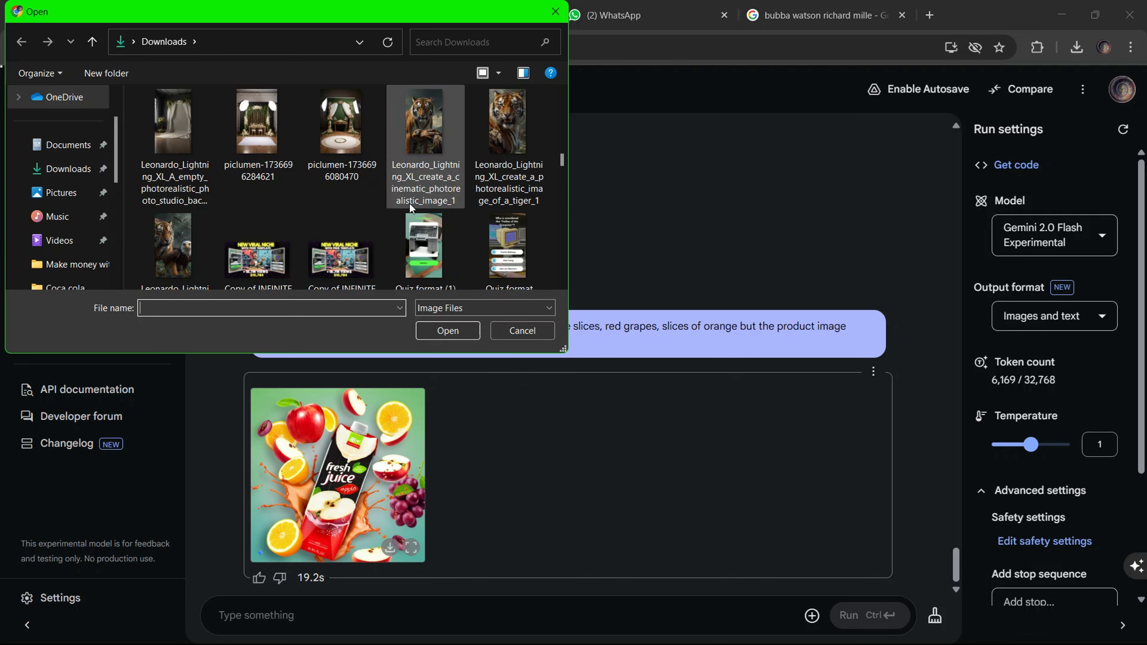
{"action": "left_click", "coordinate": [420, 143]}
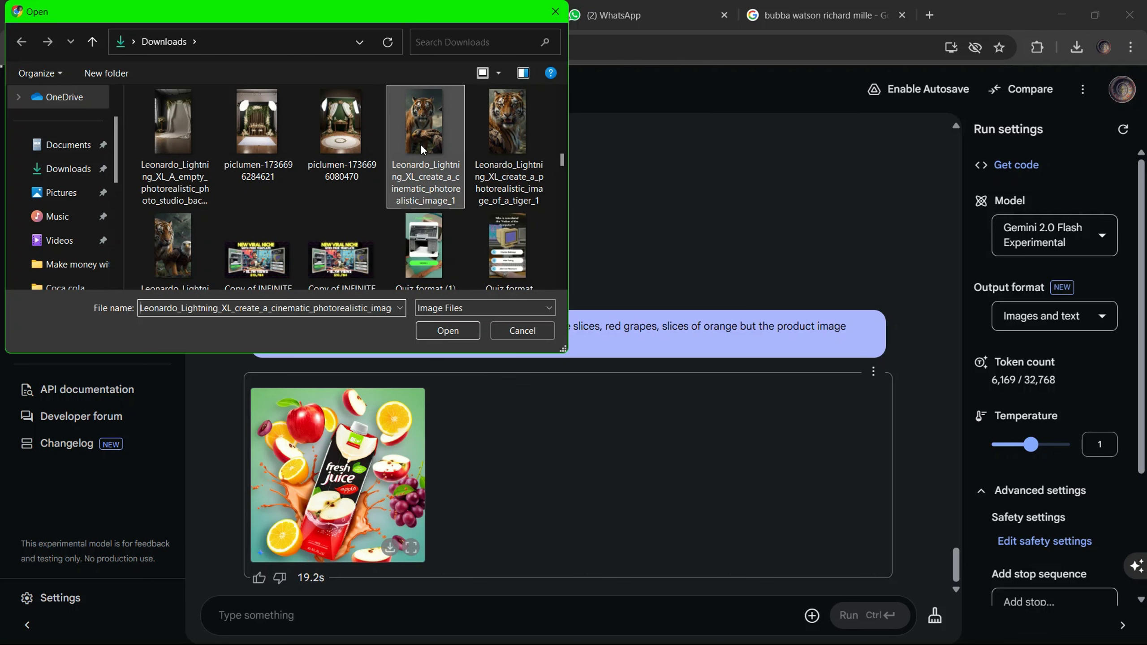
{"action": "left_click", "coordinate": [454, 330]}
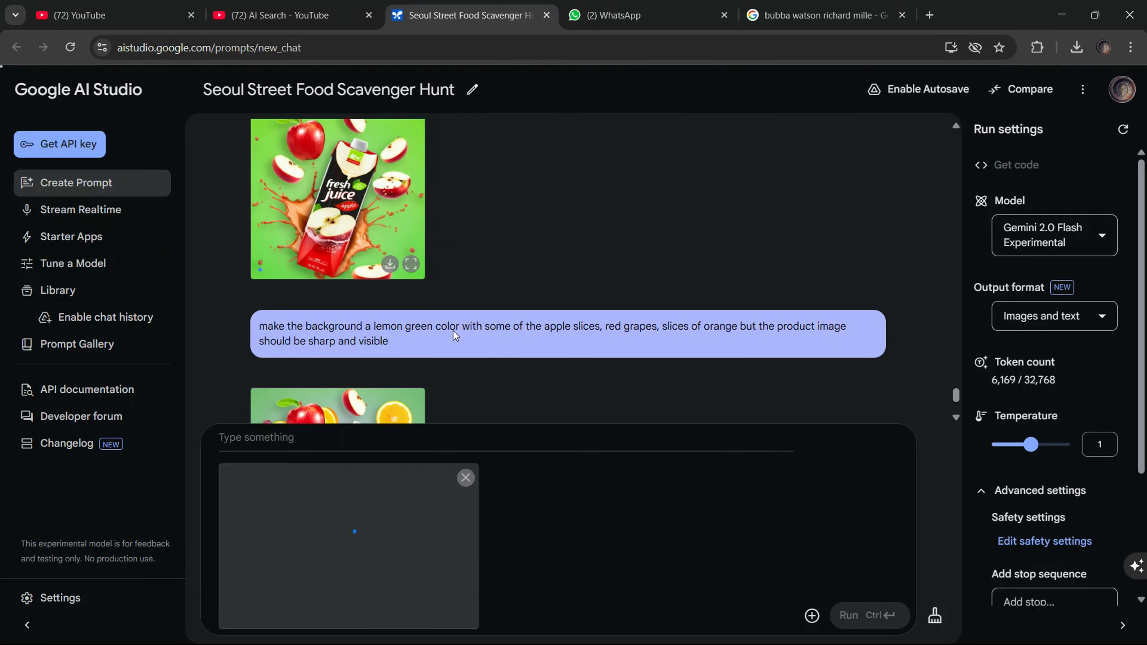
Add the prompt text "give the tiger a pair of glasses" to the attached tiger image and run it.
{"action": "left_click", "coordinate": [374, 430]}
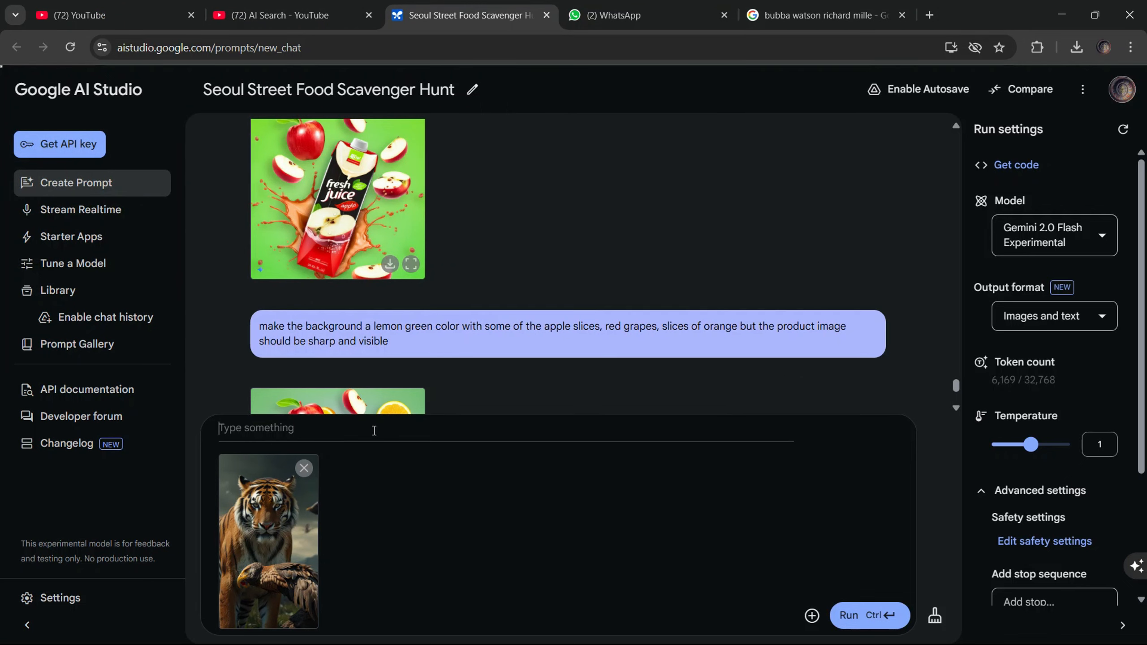
{"action": "type", "text": "give the tiger a pair of glasses"}
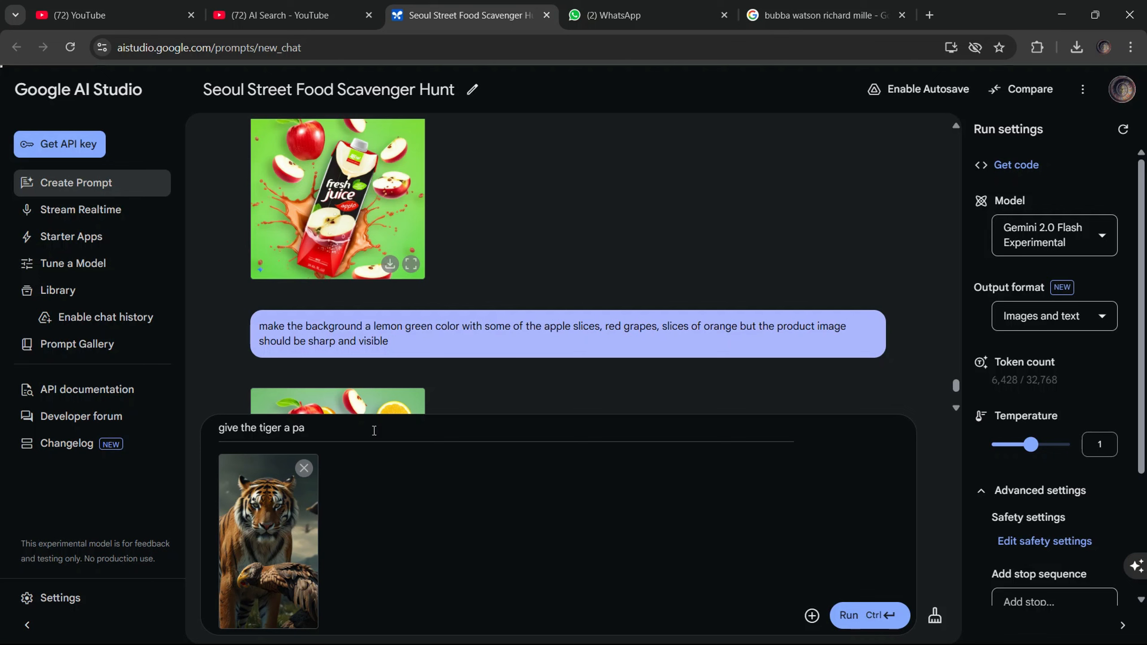
{"action": "left_click", "coordinate": [887, 625]}
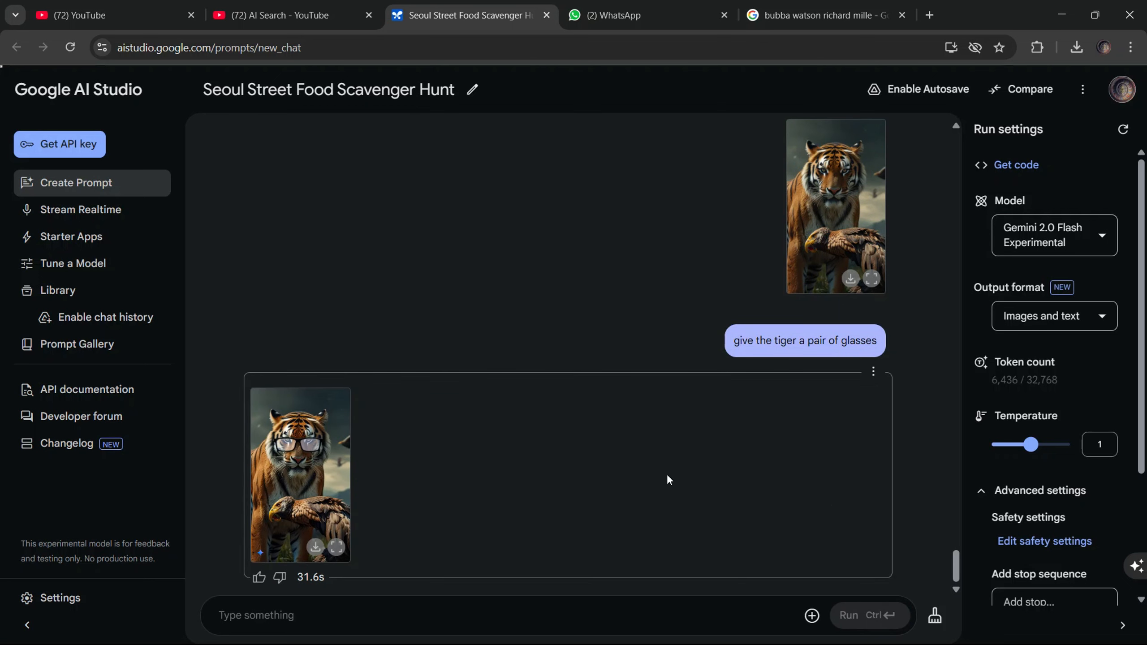
Compare enlarged views of the generated tiger image with glasses and the original uploaded tiger image.
{"action": "left_click", "coordinate": [337, 548]}
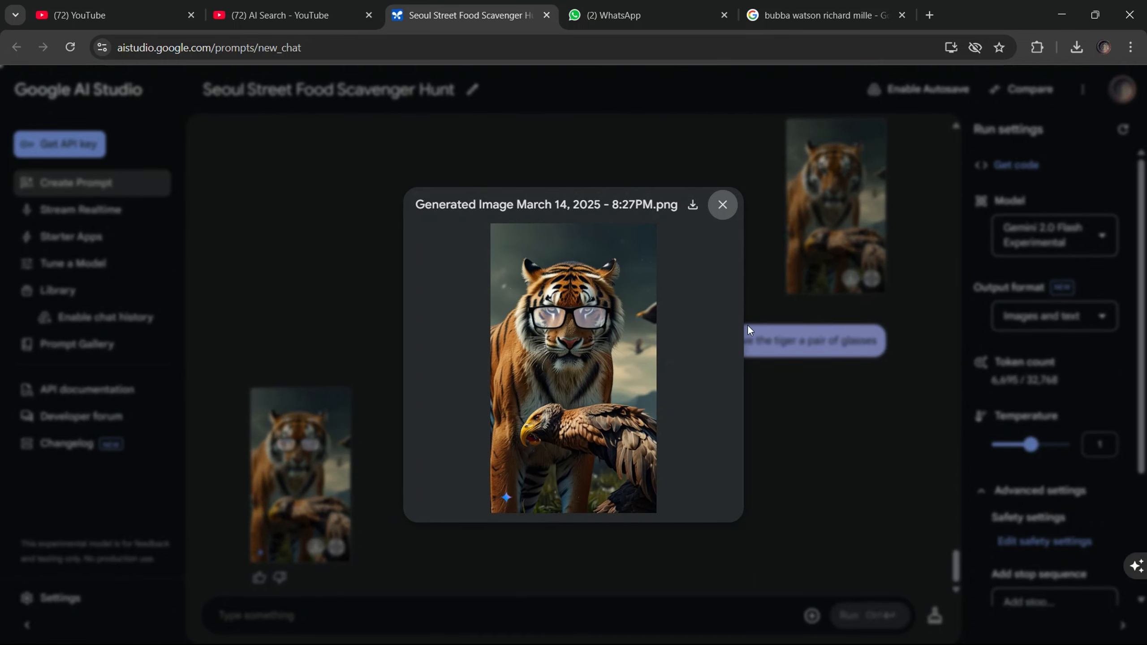
{"action": "left_click", "coordinate": [723, 205]}
{"action": "left_click", "coordinate": [870, 276]}
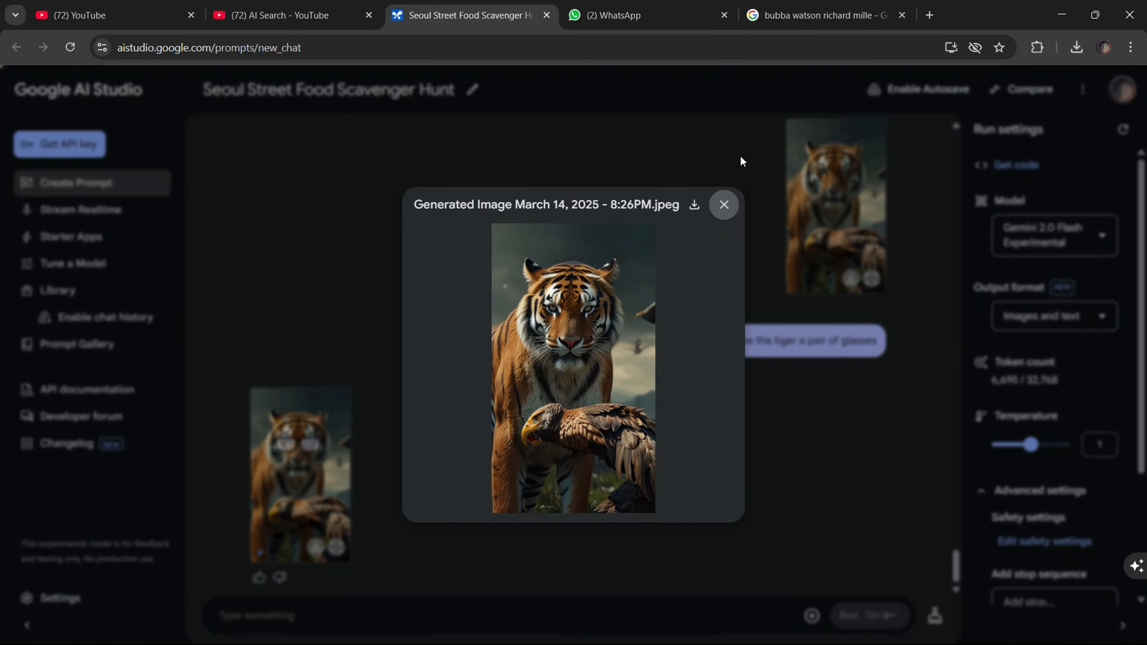
{"action": "left_click", "coordinate": [724, 205]}
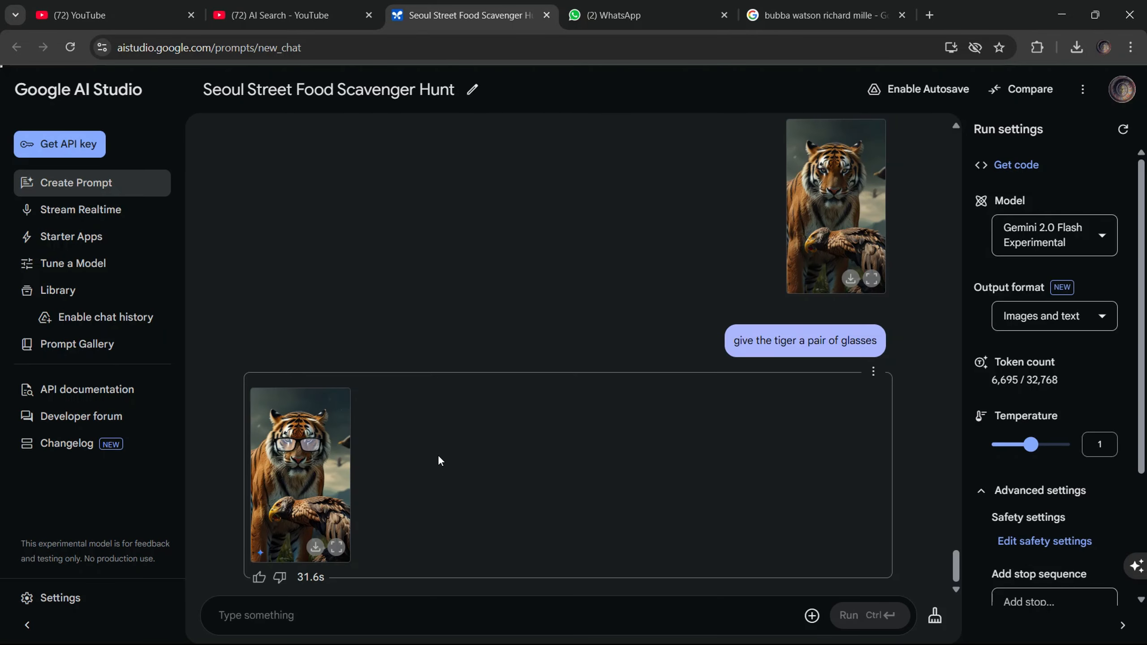
{"action": "left_click", "coordinate": [335, 546]}
{"action": "left_click", "coordinate": [450, 628]}
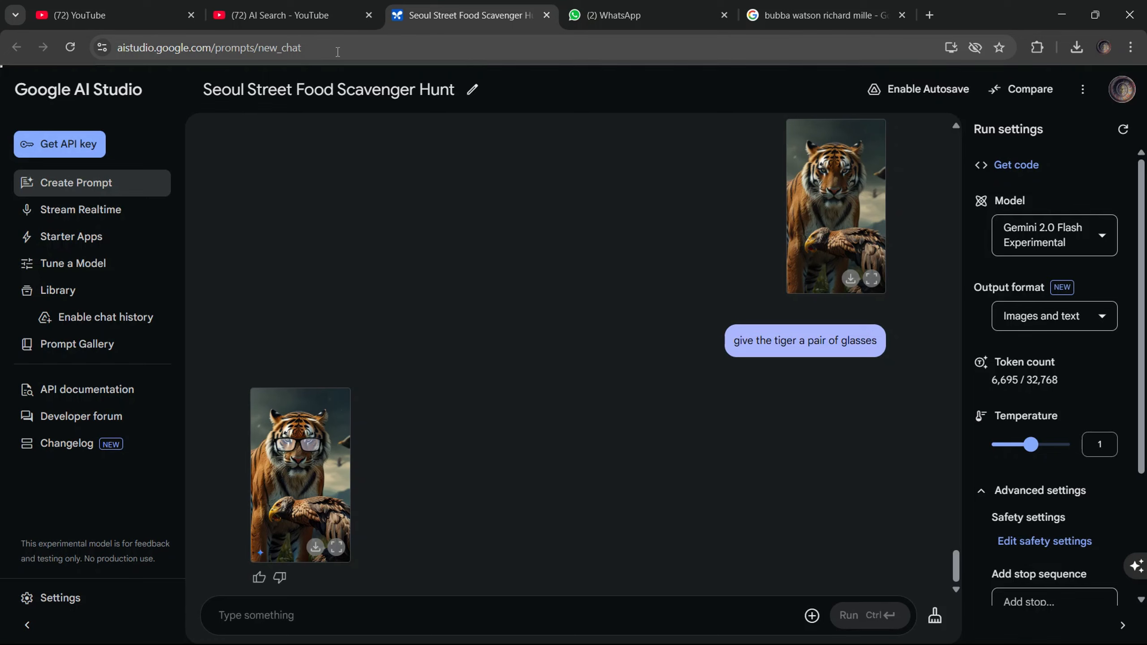
{"action": "mouse_move", "coordinate": [1040, 256]}
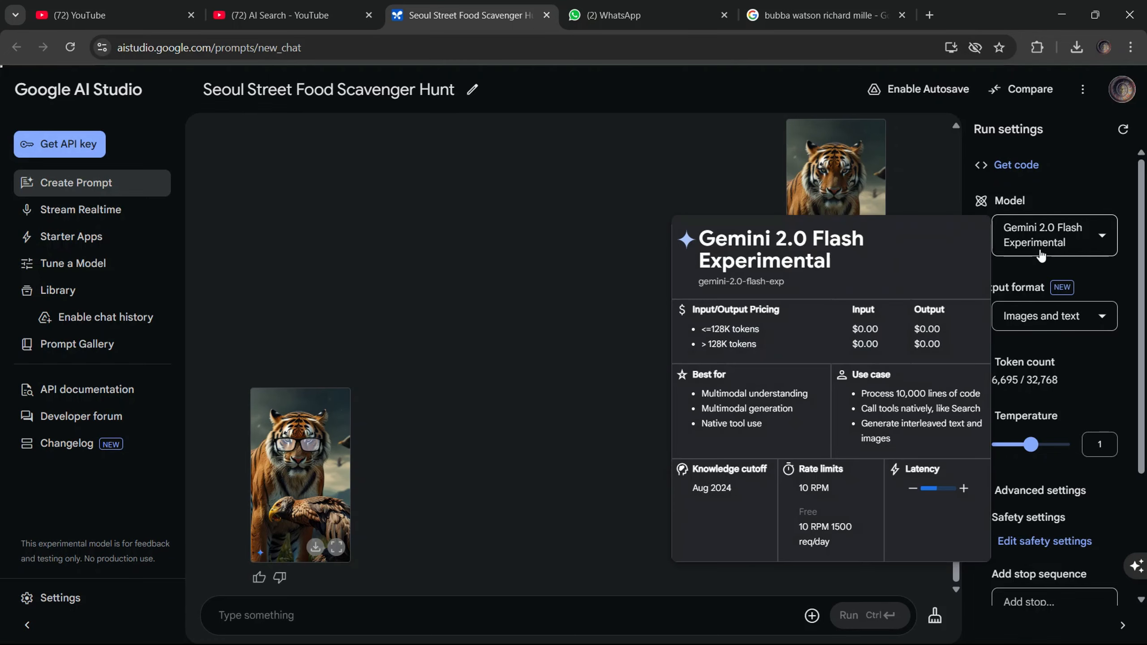